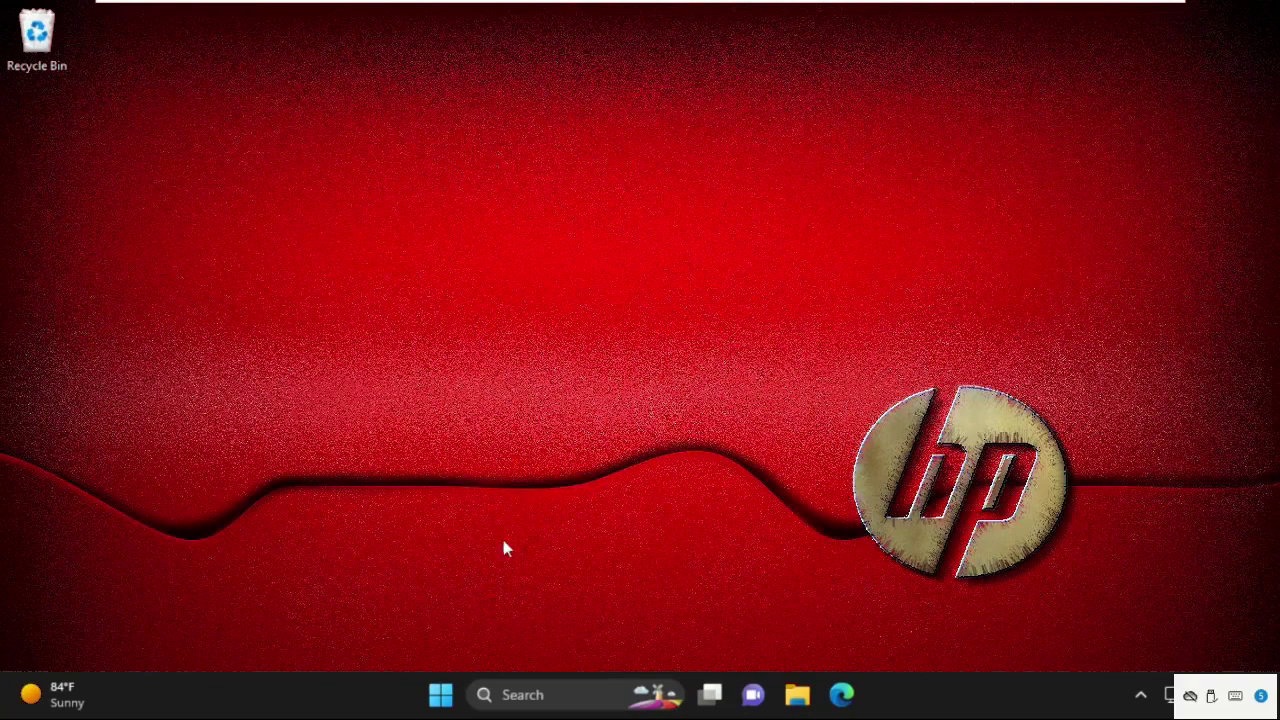
Step: Start a Windows Update check from Settings, then close the Settings window
{"action": "right_click", "coordinate": [440, 695]}
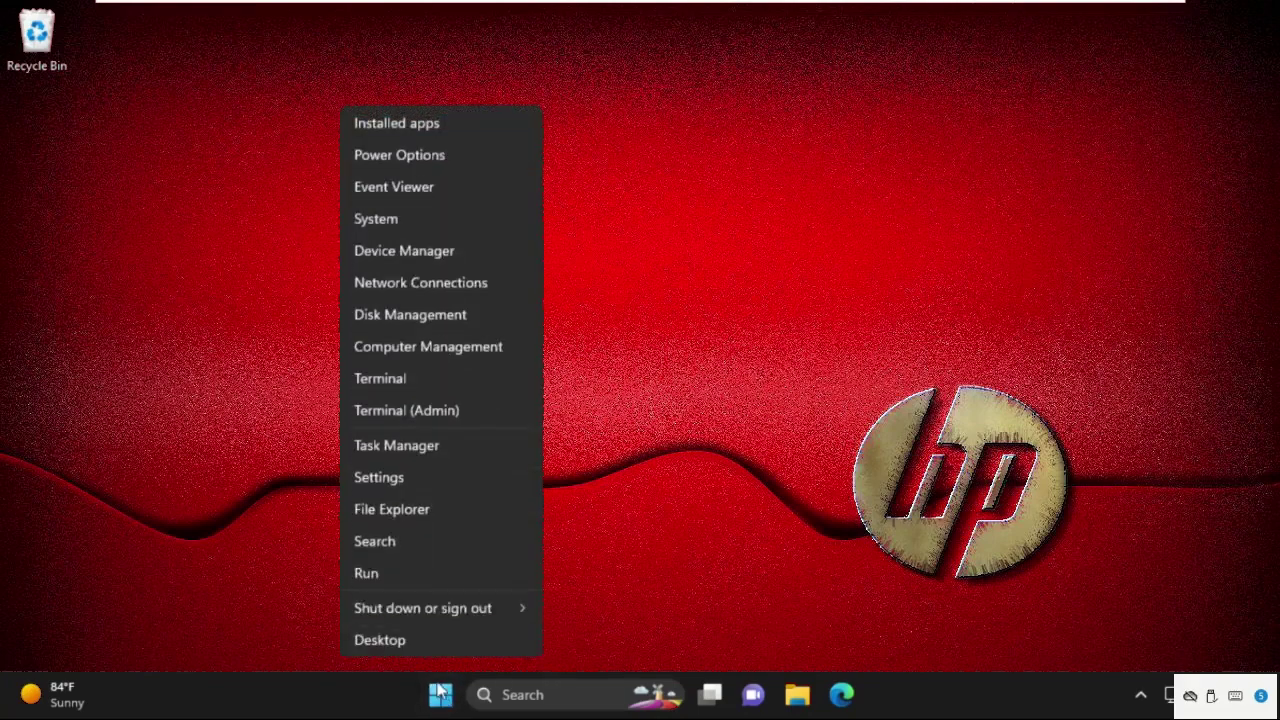
{"action": "left_click", "coordinate": [433, 480]}
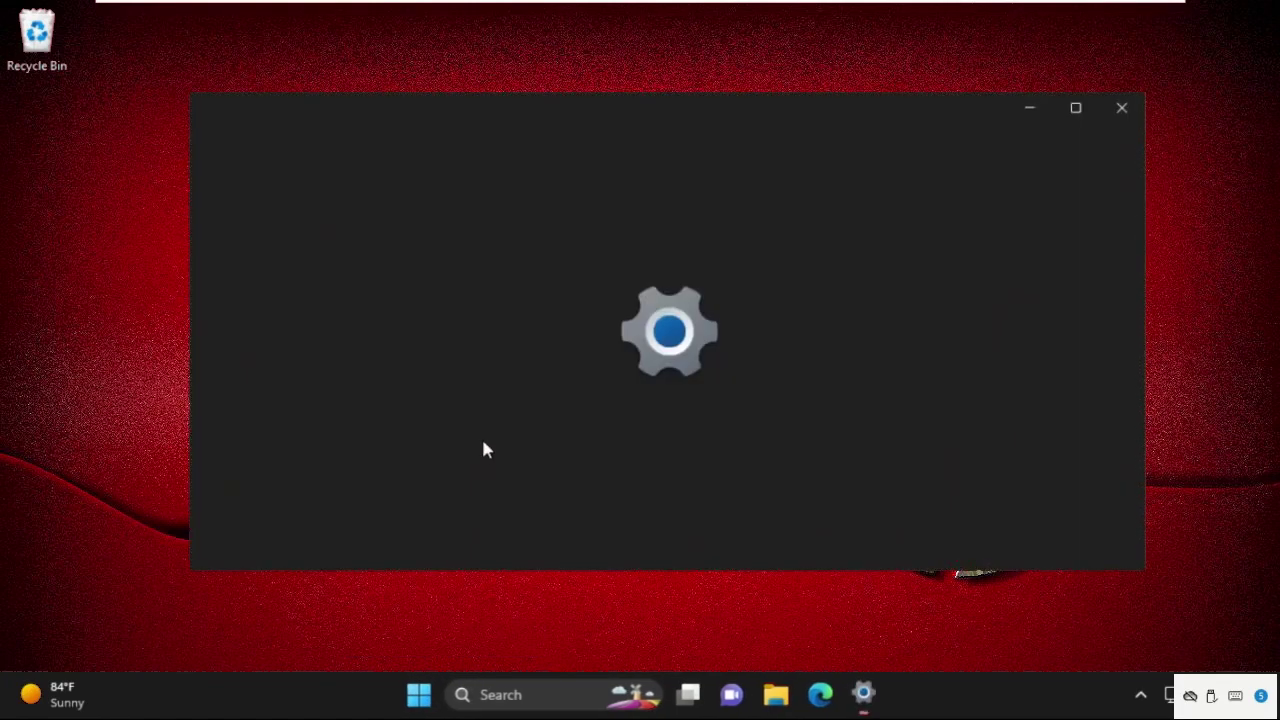
{"action": "scroll", "coordinate": [347, 355], "scroll_direction": "down", "scroll_amount": 3}
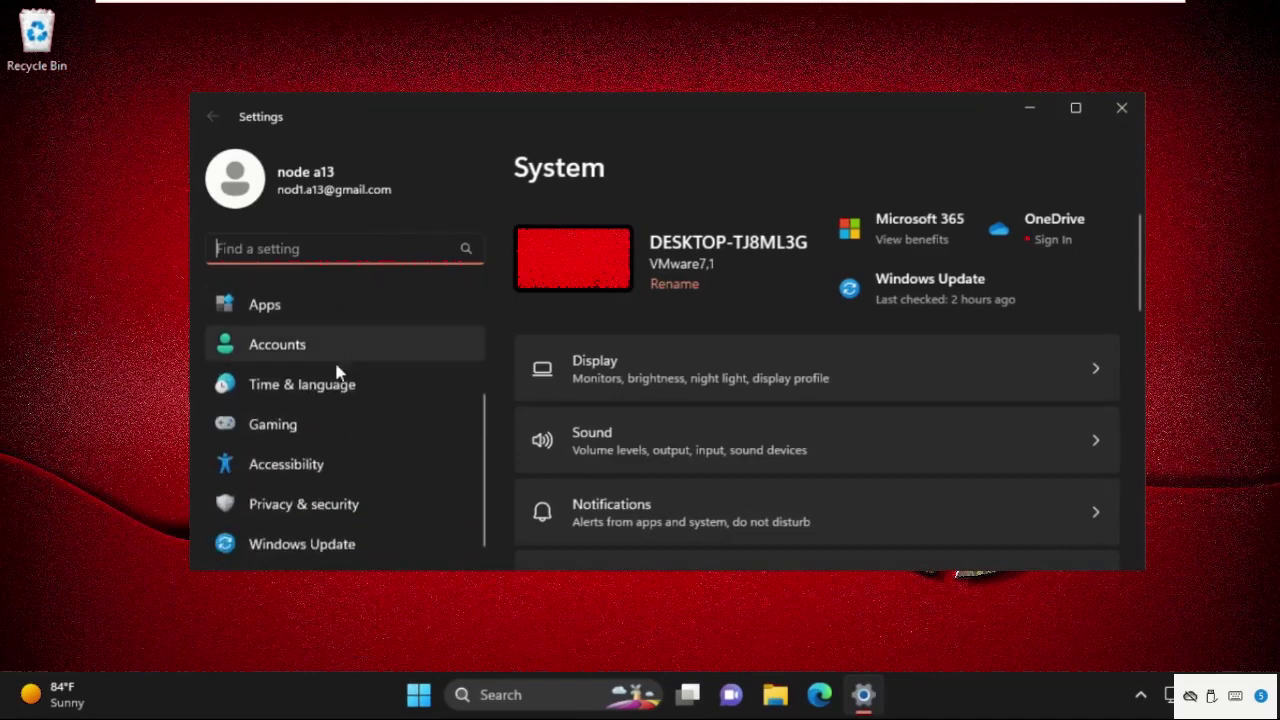
{"action": "left_click", "coordinate": [292, 548]}
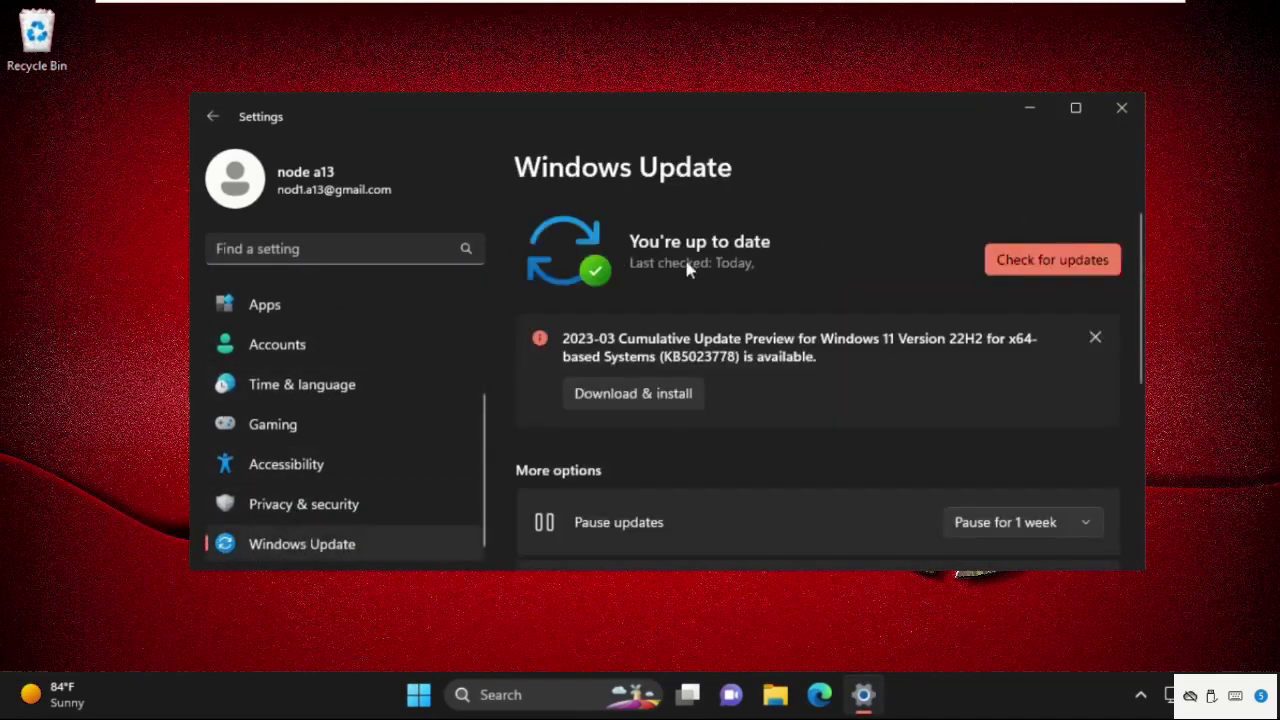
{"action": "left_click", "coordinate": [1028, 256]}
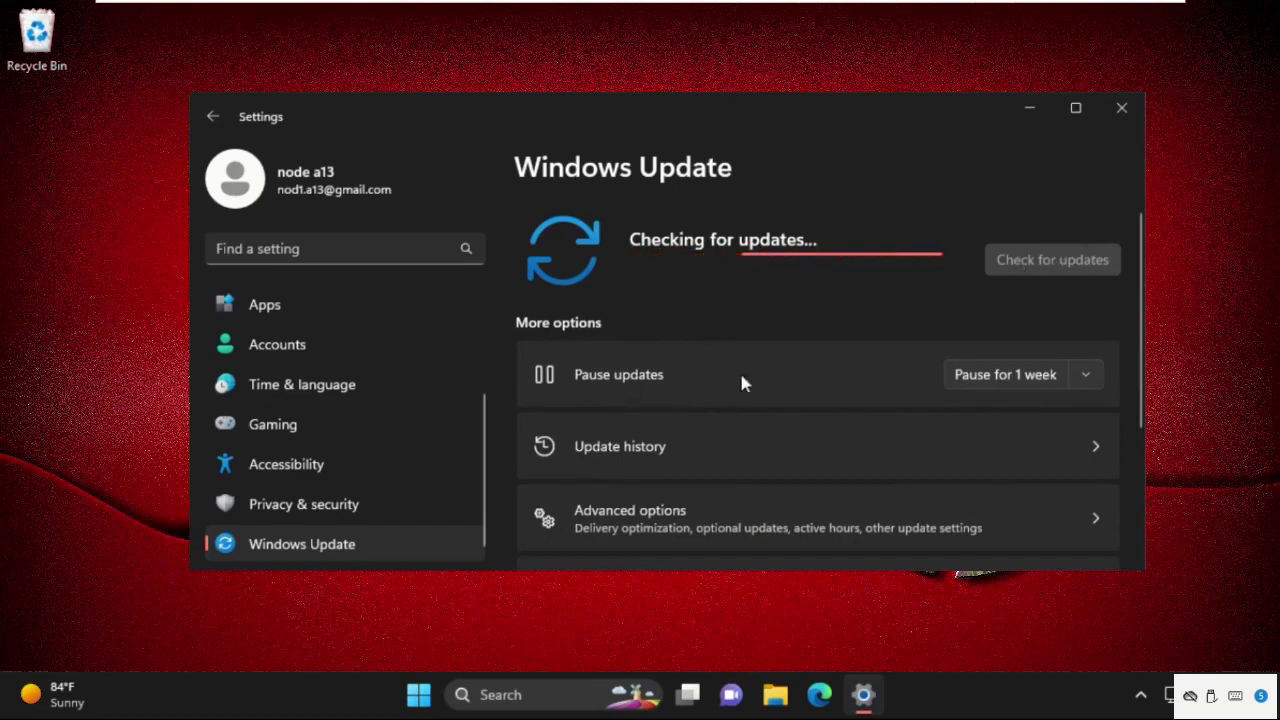
{"action": "left_click", "coordinate": [1120, 109]}
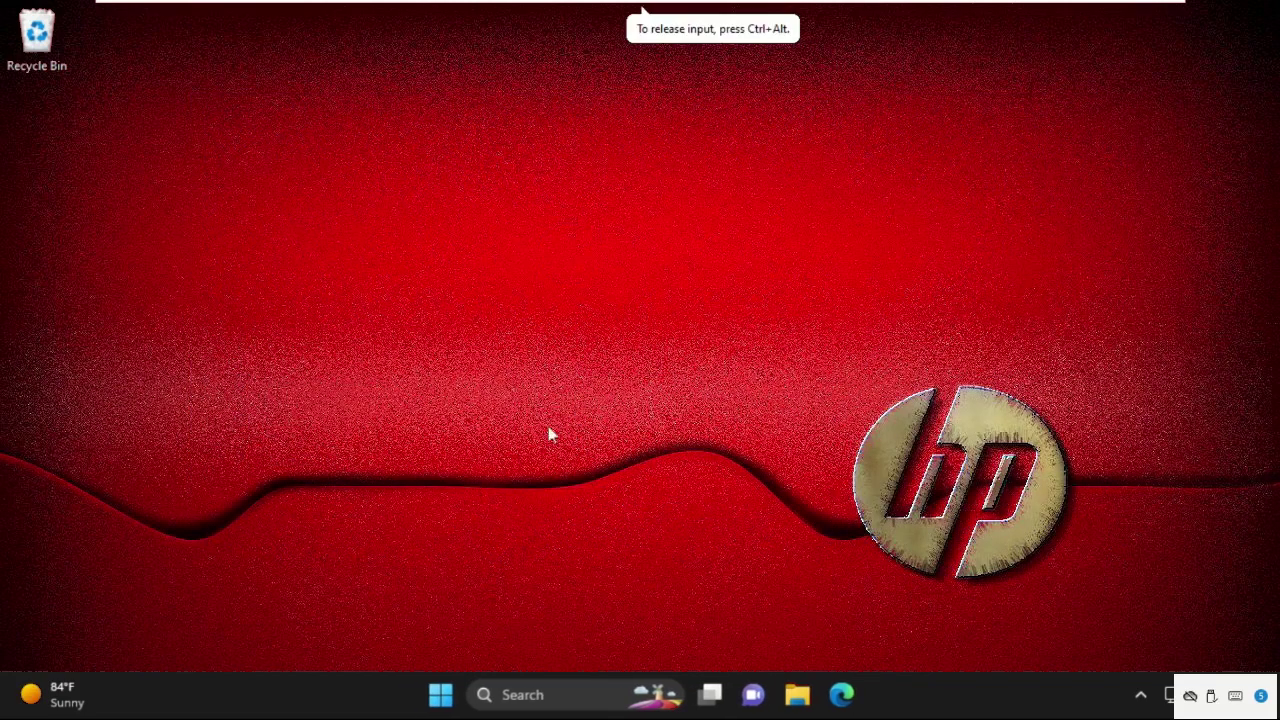
Step: Search for 'task manager' and launch Task Manager
{"action": "left_click", "coordinate": [523, 705]}
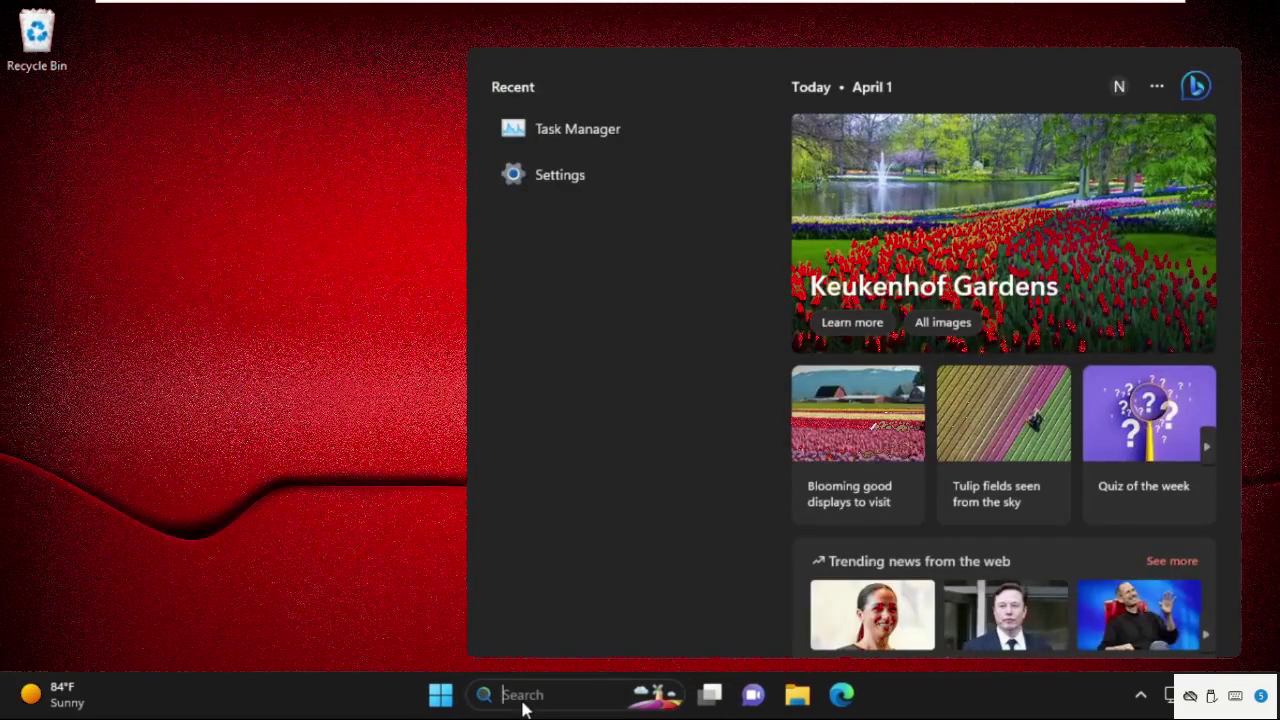
{"action": "type", "text": "task manager"}
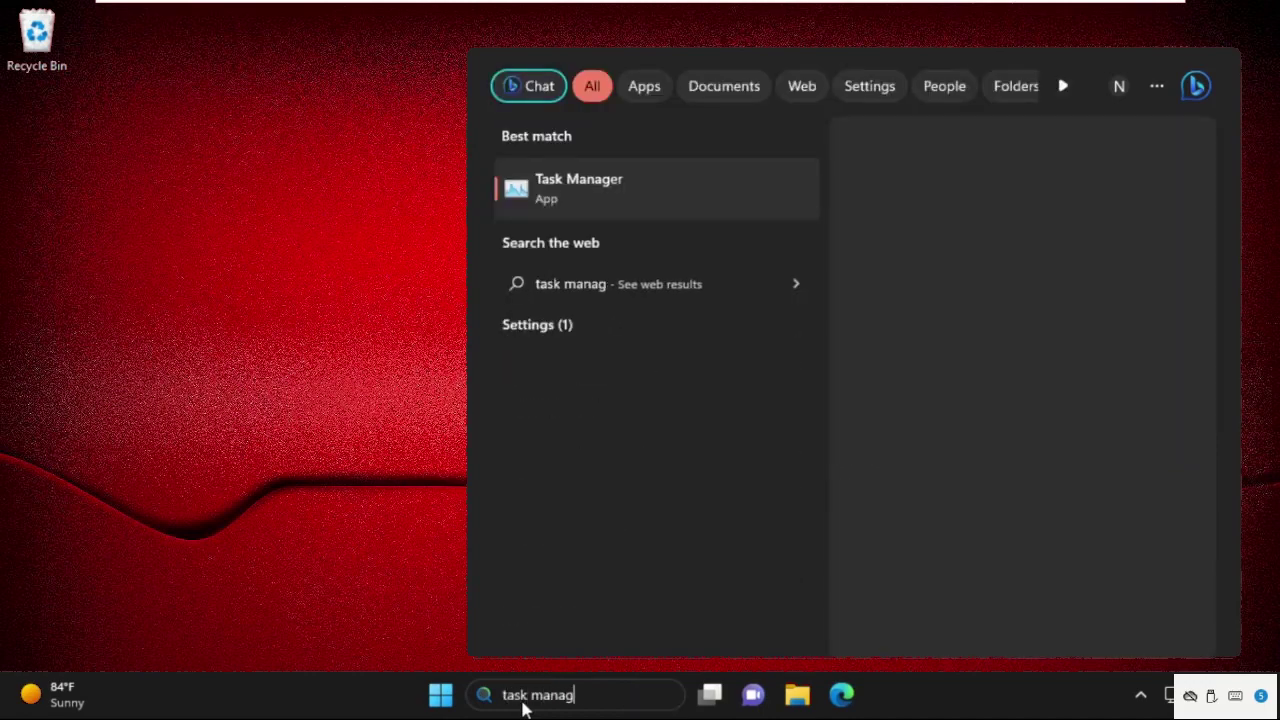
{"action": "left_click", "coordinate": [640, 212]}
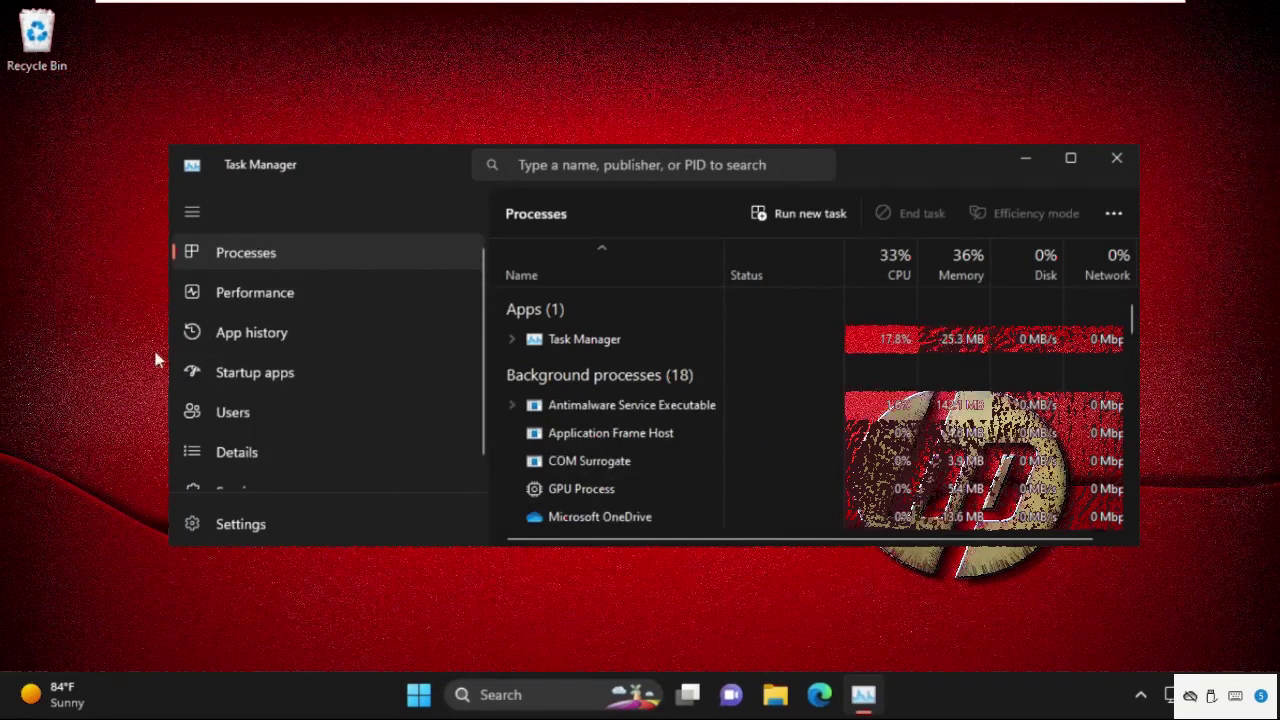
Step: Start a new task in Task Manager and browse for the program to run
{"action": "left_click", "coordinate": [777, 214]}
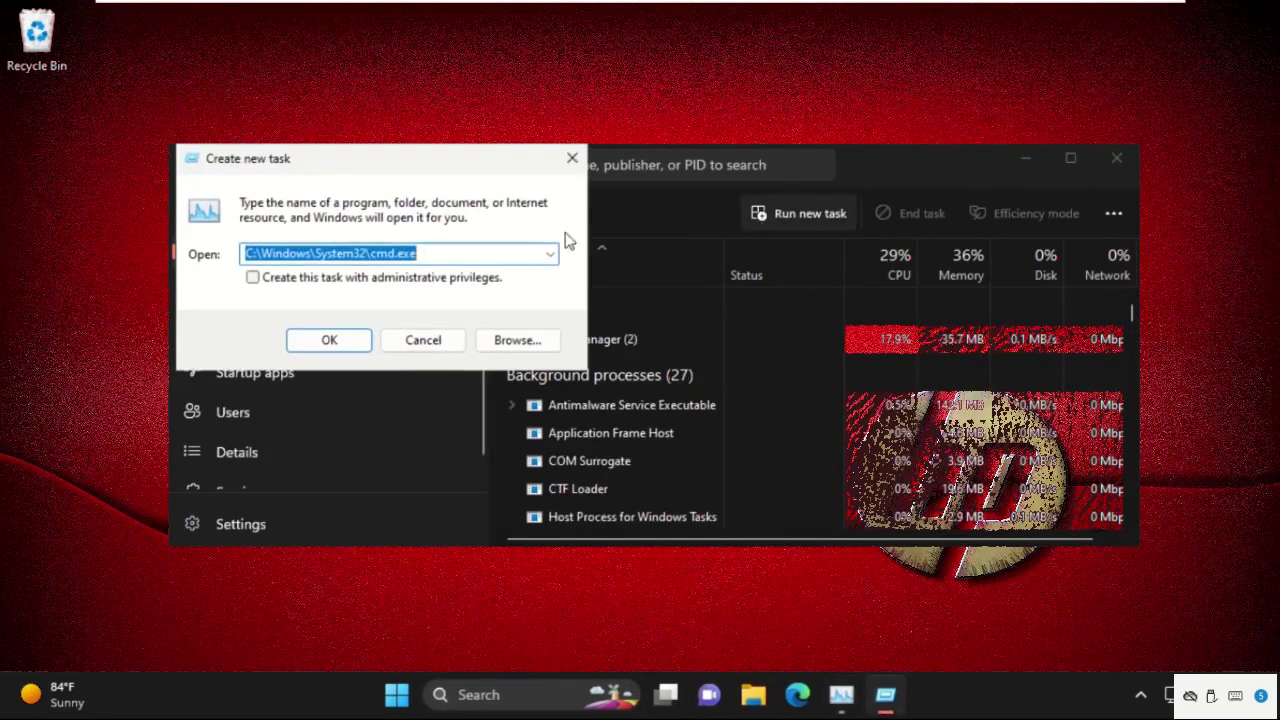
{"action": "left_click_drag", "start_coordinate": [455, 175], "coordinate": [715, 220]}
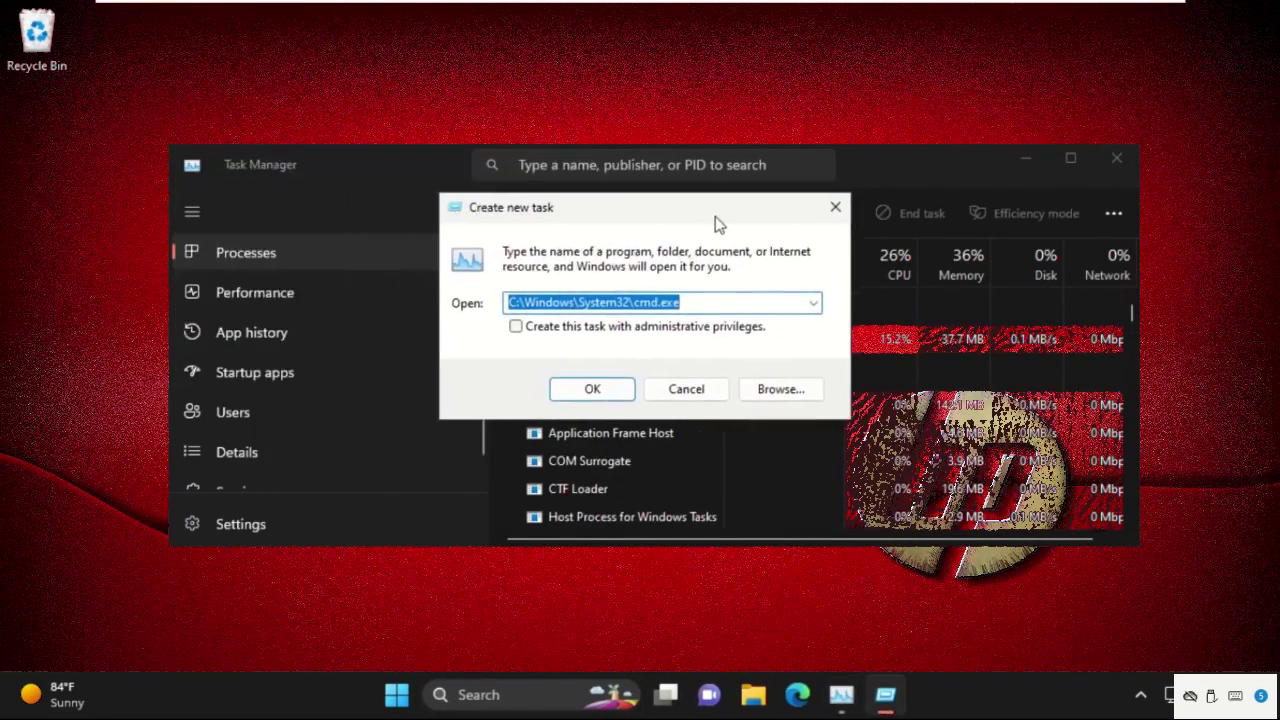
{"action": "left_click", "coordinate": [812, 397]}
Step: Browse through This PC and Local Disk (C:) > Windows into the System32 folder
{"action": "scroll", "coordinate": [803, 397], "scroll_direction": "up", "scroll_amount": 15}
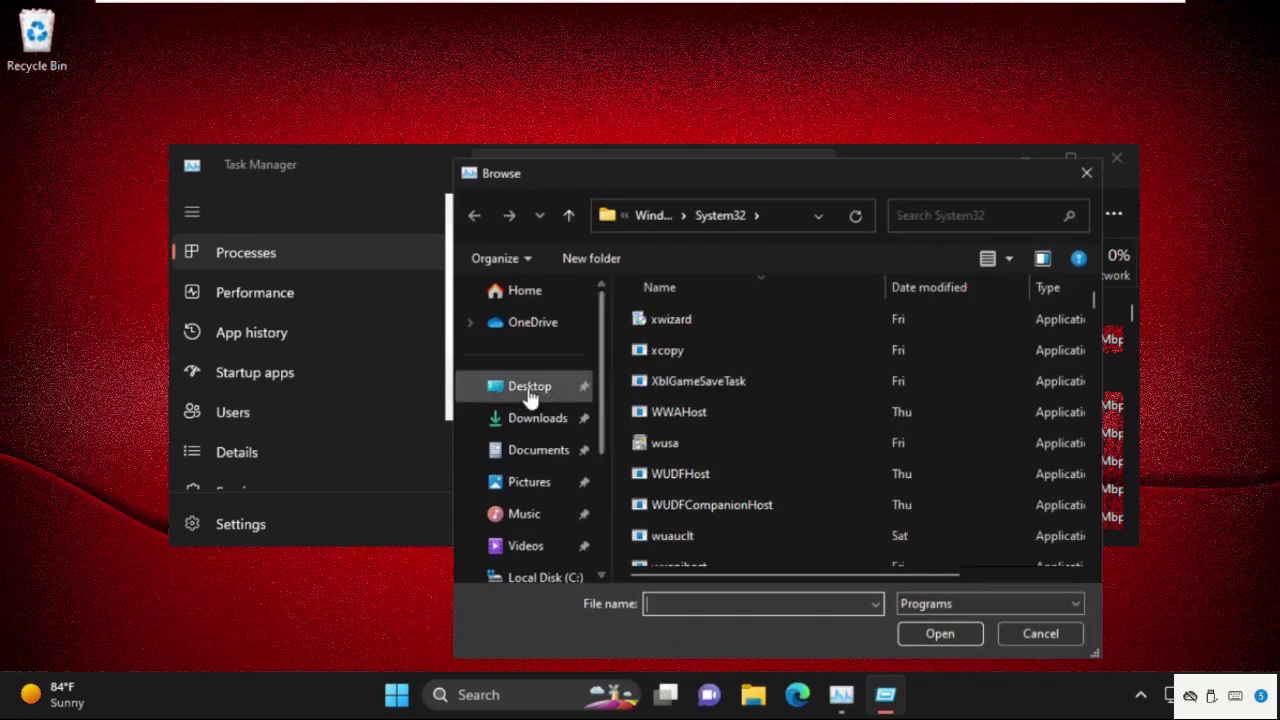
{"action": "scroll", "coordinate": [530, 418], "scroll_direction": "down", "scroll_amount": 3}
{"action": "left_click", "coordinate": [520, 482]}
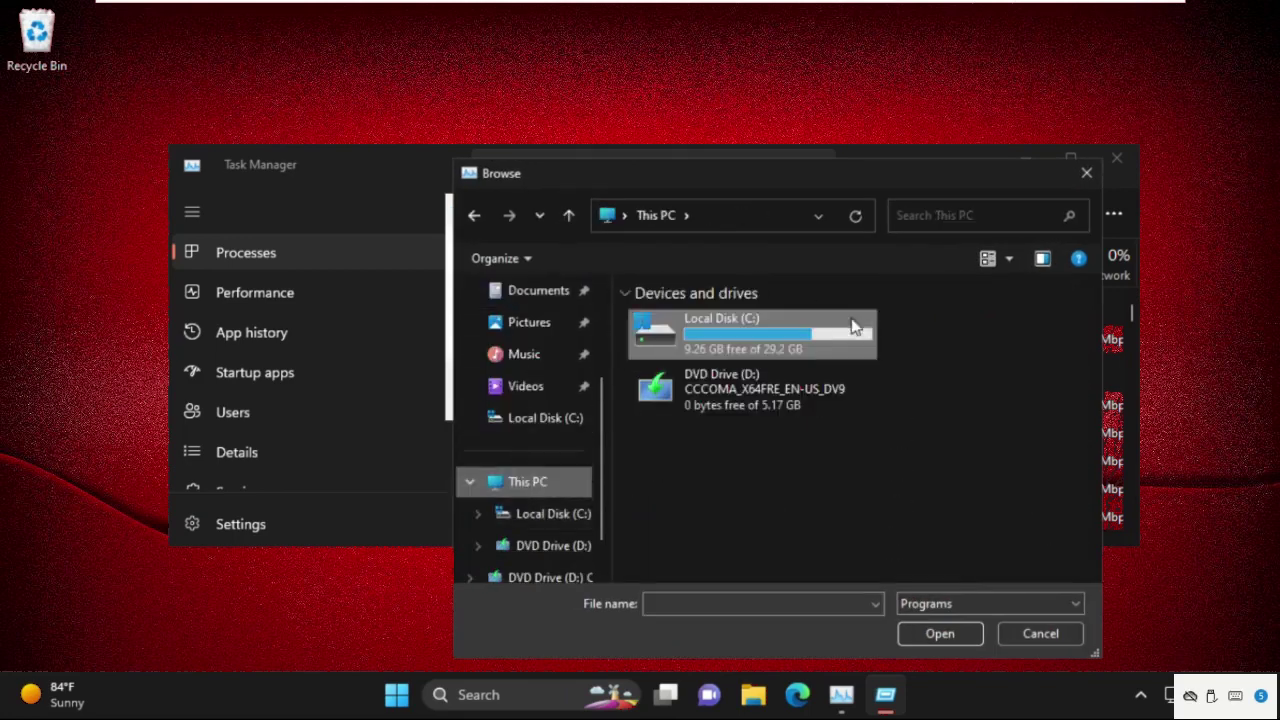
{"action": "double_click", "coordinate": [754, 331]}
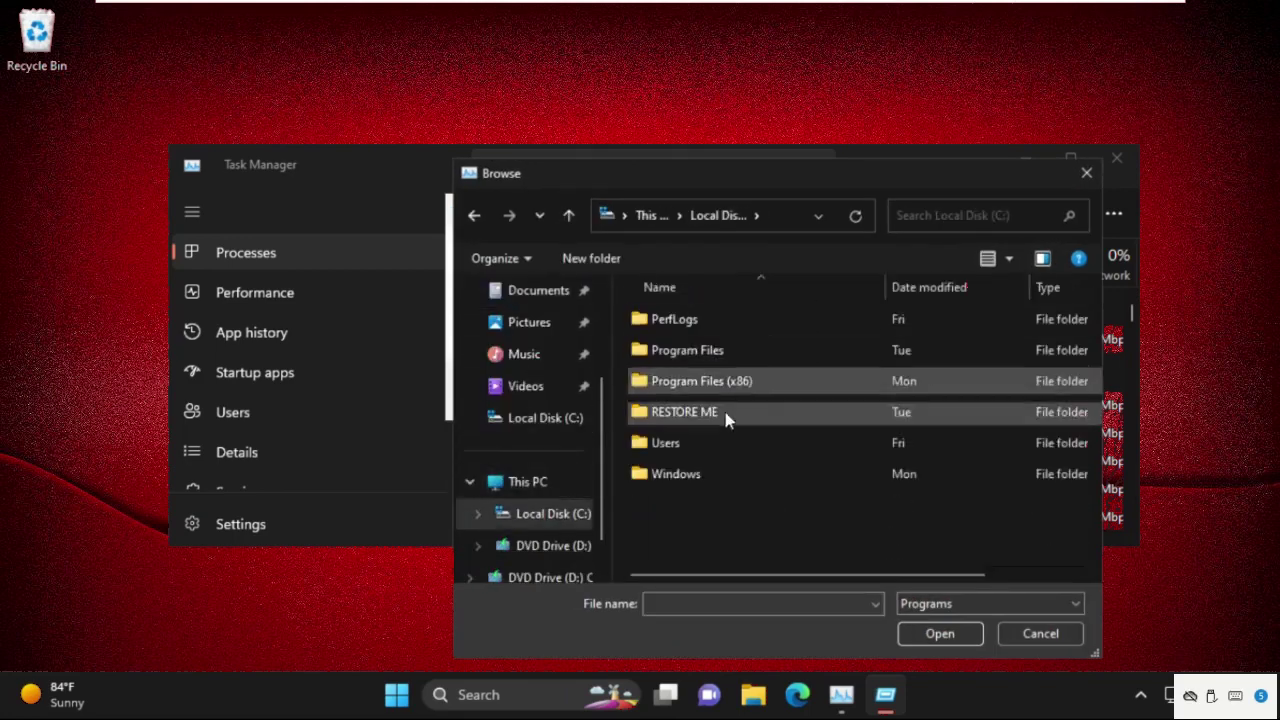
{"action": "double_click", "coordinate": [709, 472]}
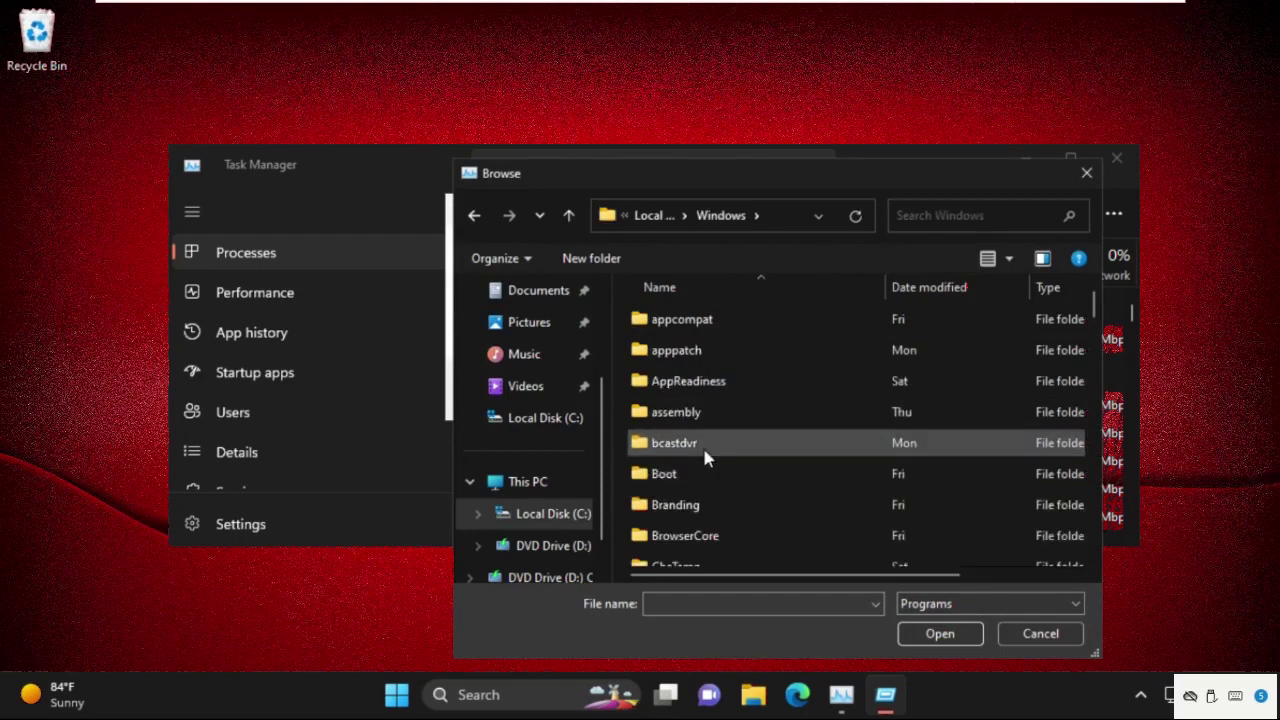
{"action": "scroll", "coordinate": [702, 444], "scroll_direction": "down", "scroll_amount": 15}
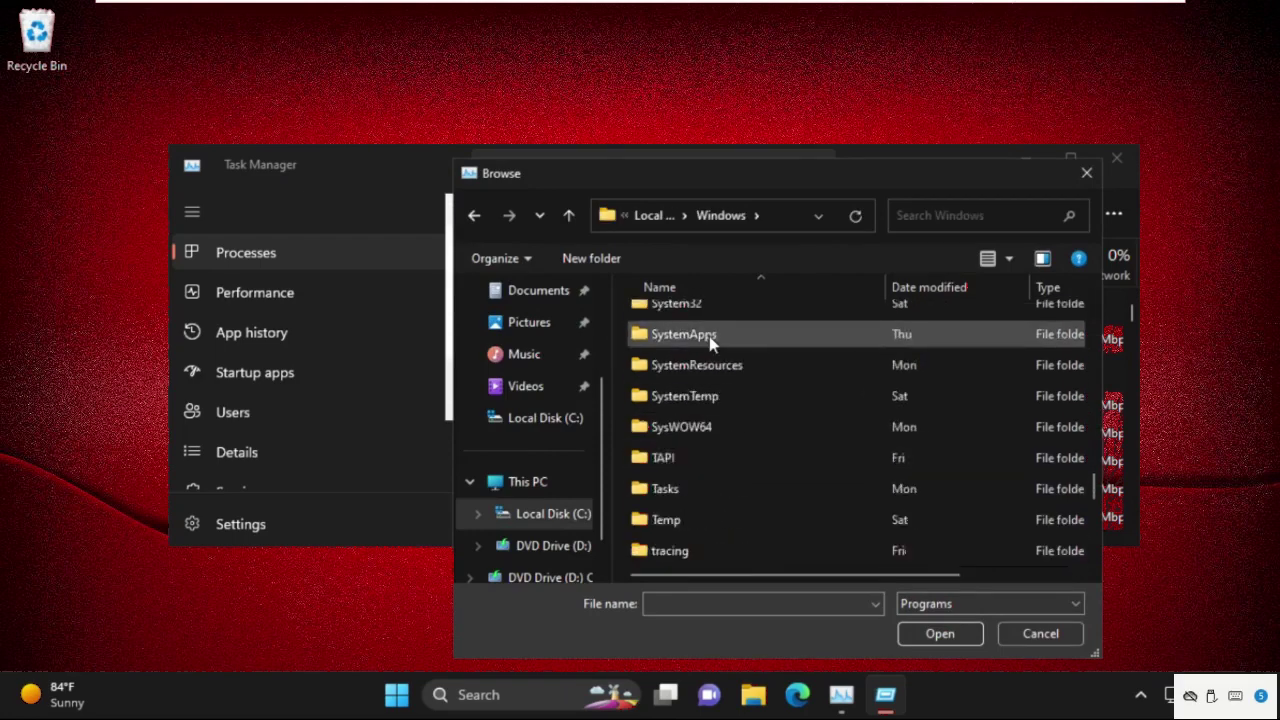
{"action": "scroll", "coordinate": [709, 337], "scroll_direction": "up", "scroll_amount": 1}
{"action": "double_click", "coordinate": [731, 381]}
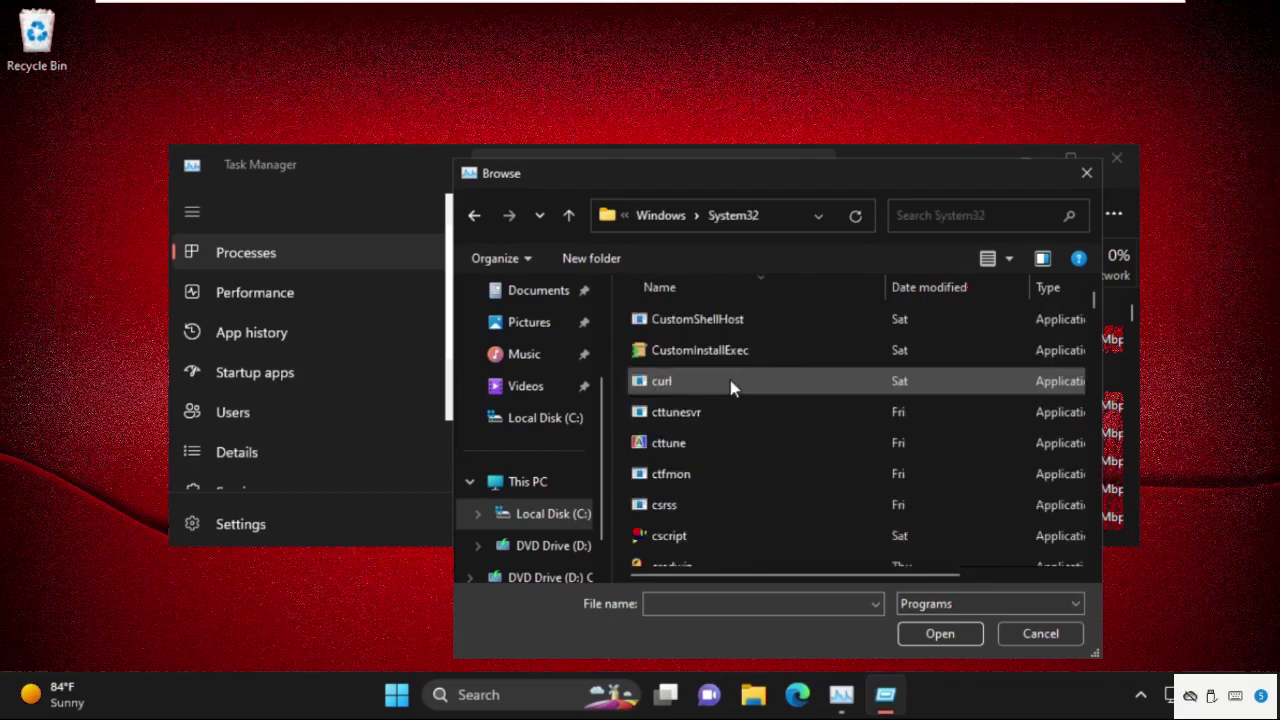
Step: Select cmd and run it as a new task with administrator rights
{"action": "key", "text": "c"}
{"action": "scroll", "coordinate": [731, 385], "scroll_direction": "down", "scroll_amount": 10}
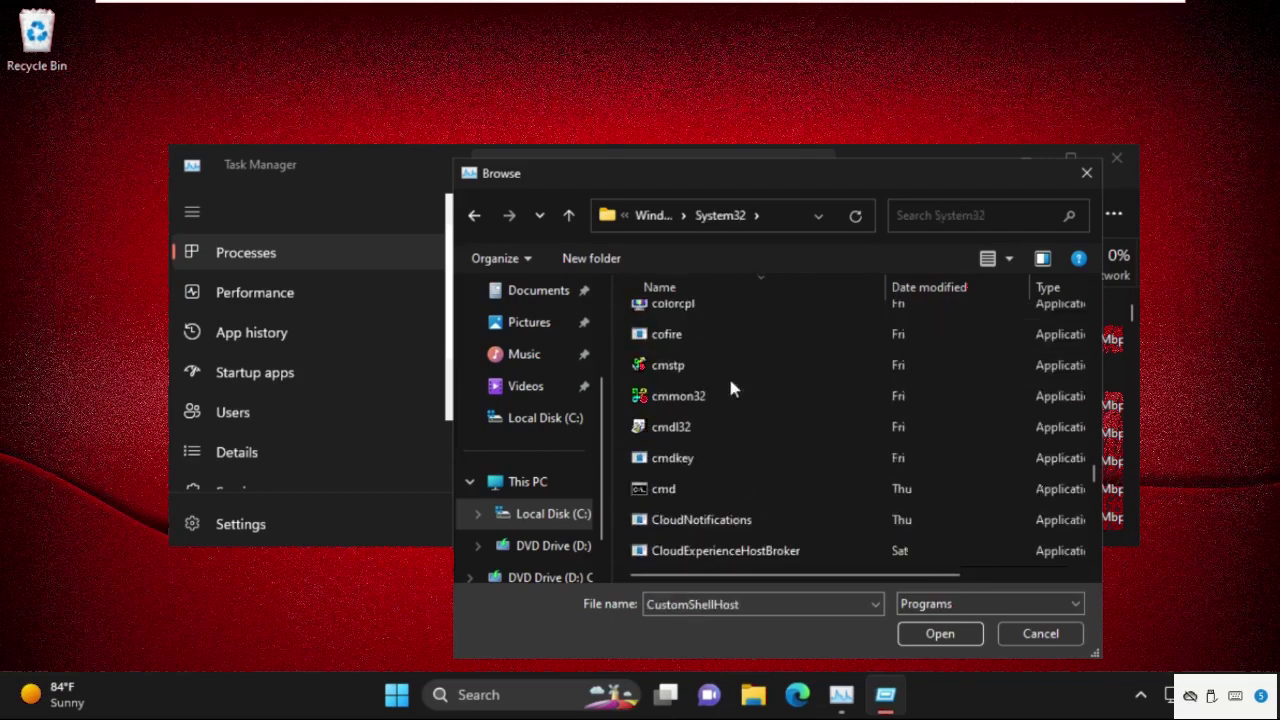
{"action": "left_click", "coordinate": [690, 398]}
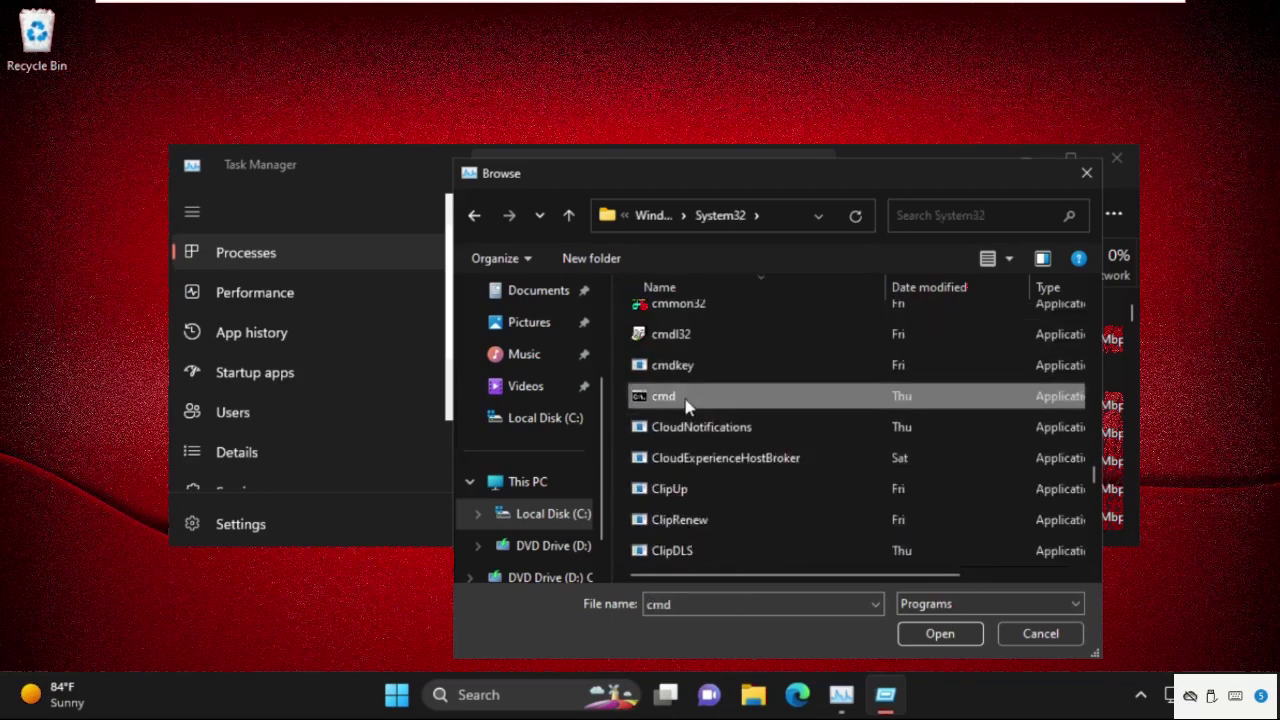
{"action": "left_click", "coordinate": [941, 634]}
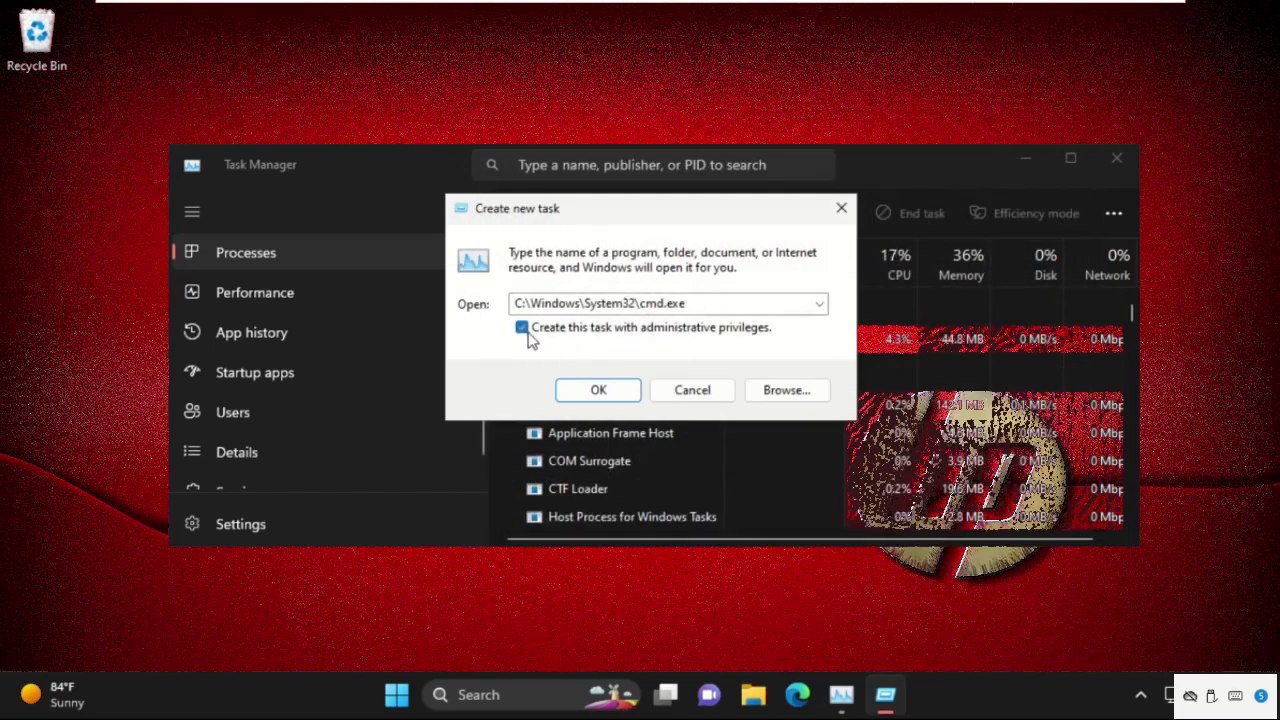
{"action": "left_click", "coordinate": [617, 390]}
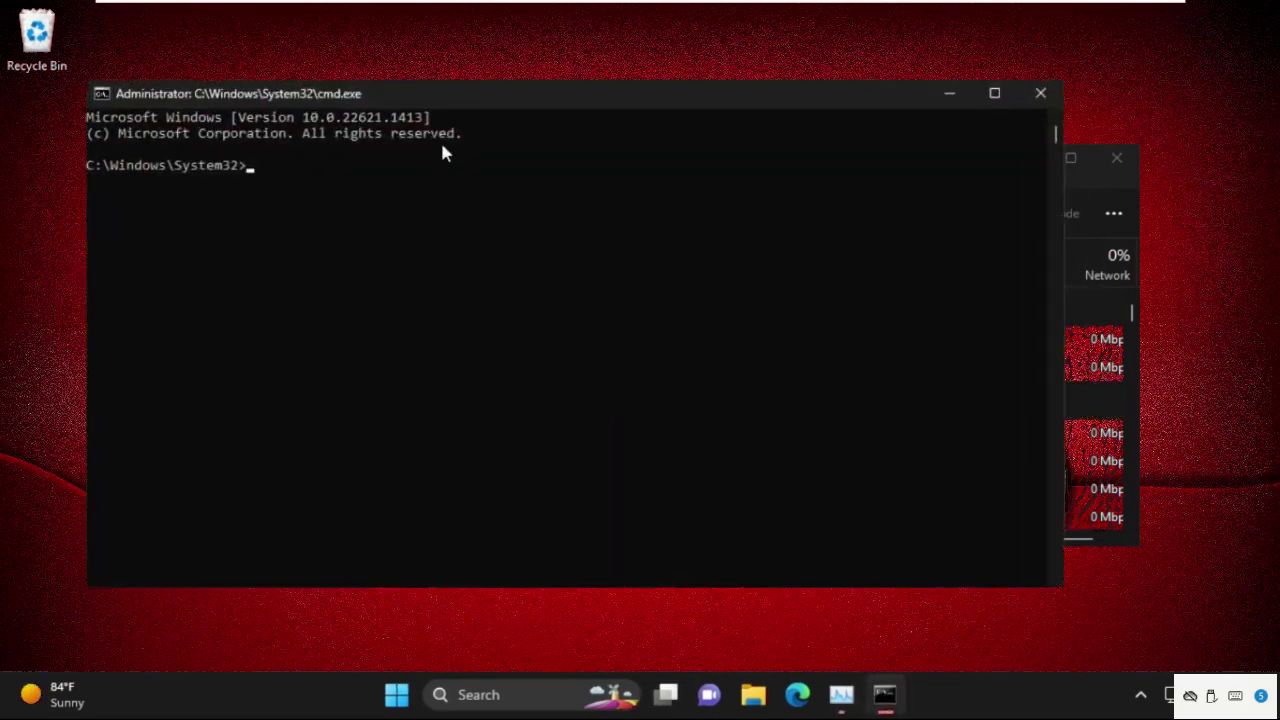
Step: Close Task Manager, run sfc /scannow to completion, then exit Command Prompt
{"action": "left_click", "coordinate": [1116, 158]}
{"action": "left_click_drag", "start_coordinate": [678, 101], "coordinate": [818, 117]}
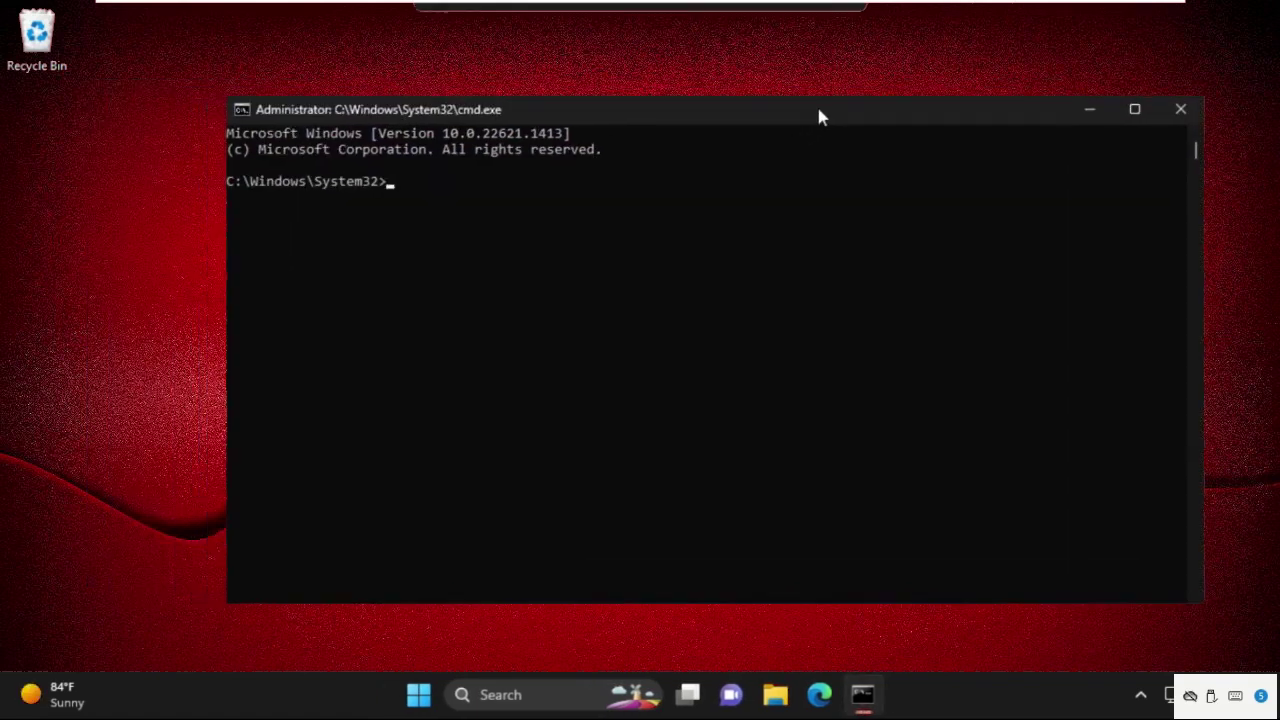
{"action": "type", "text": "sfc /scannow"}
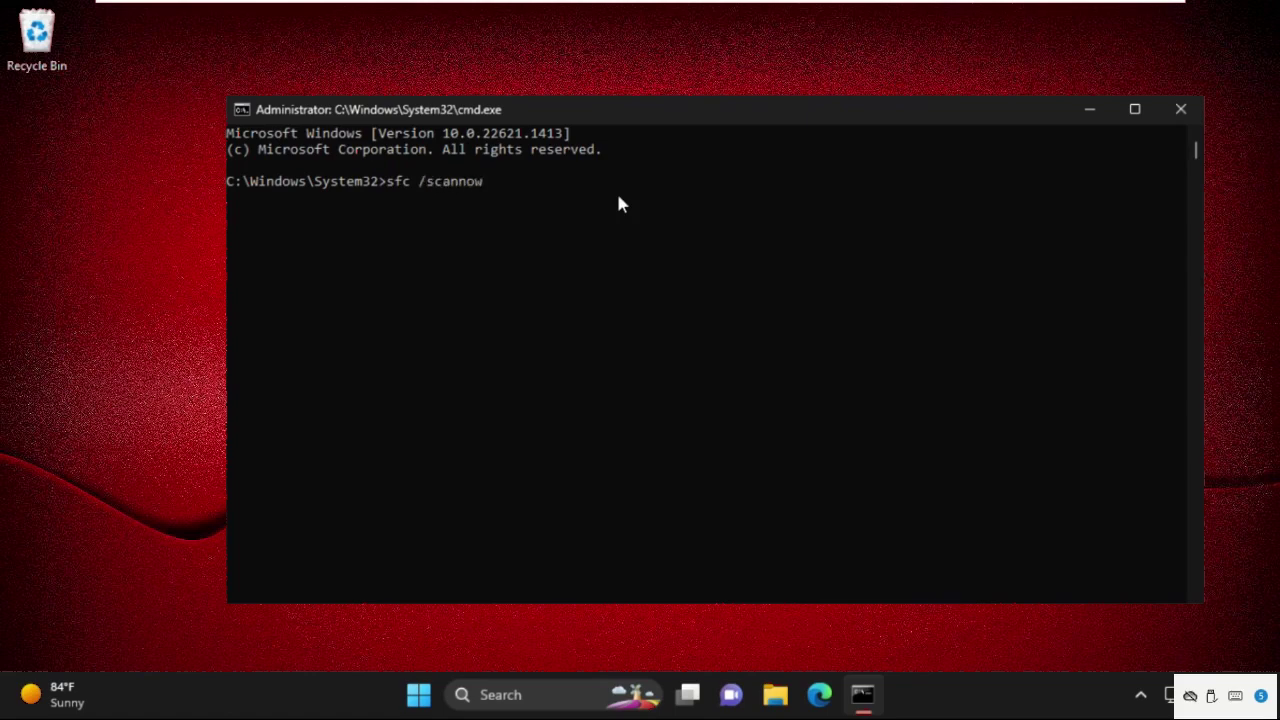
{"action": "key", "text": "Return"}
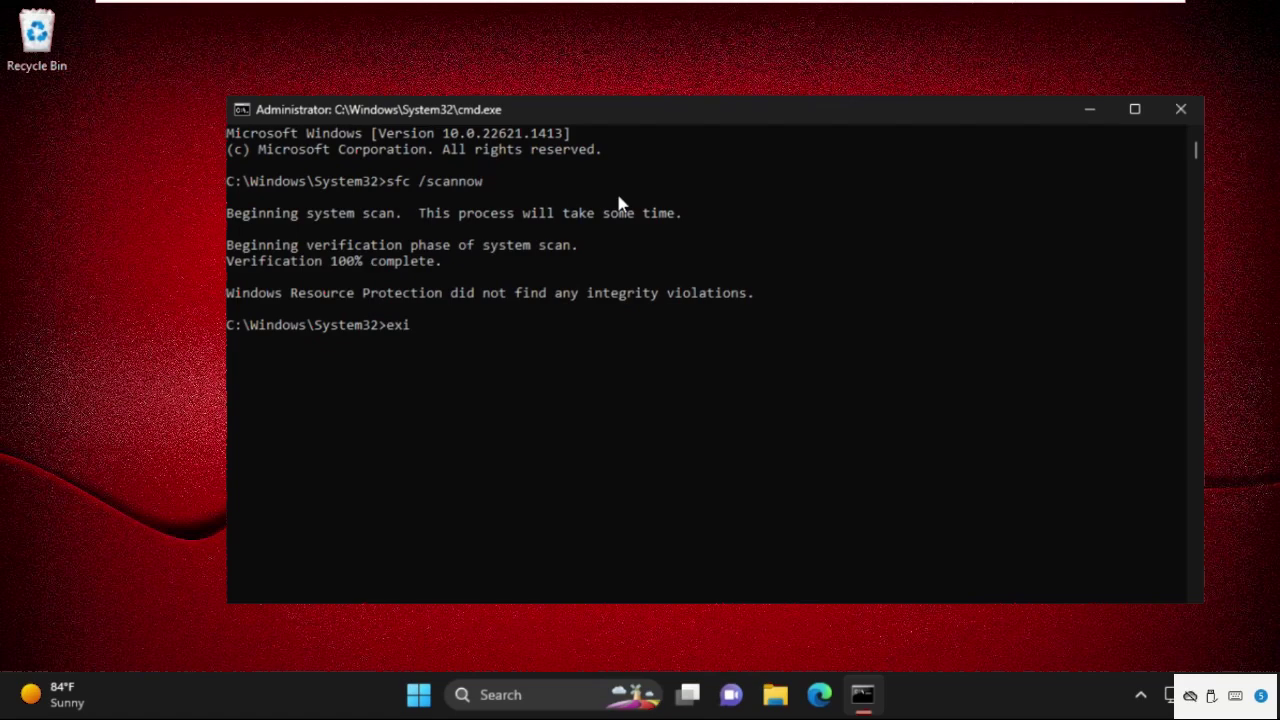
{"action": "key", "text": "Return"}
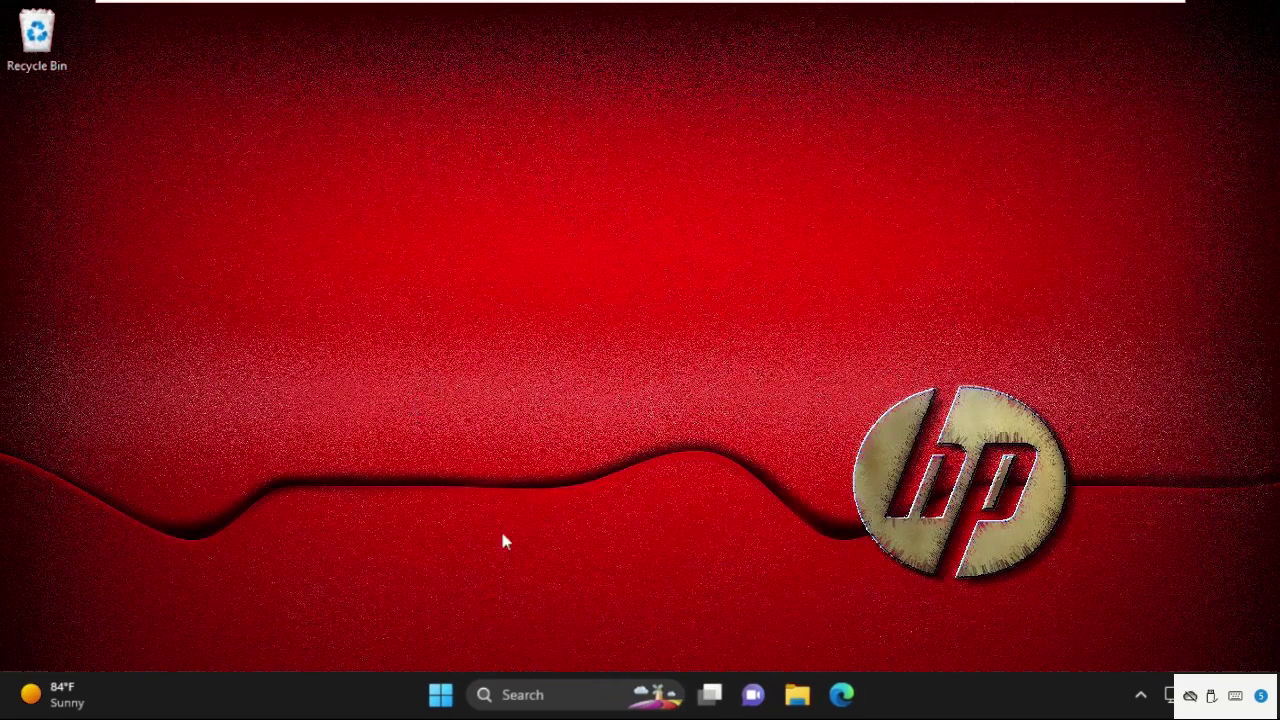
Step: Search for 'settings' and open the Settings app
{"action": "left_click", "coordinate": [605, 703]}
{"action": "type", "text": "s"}
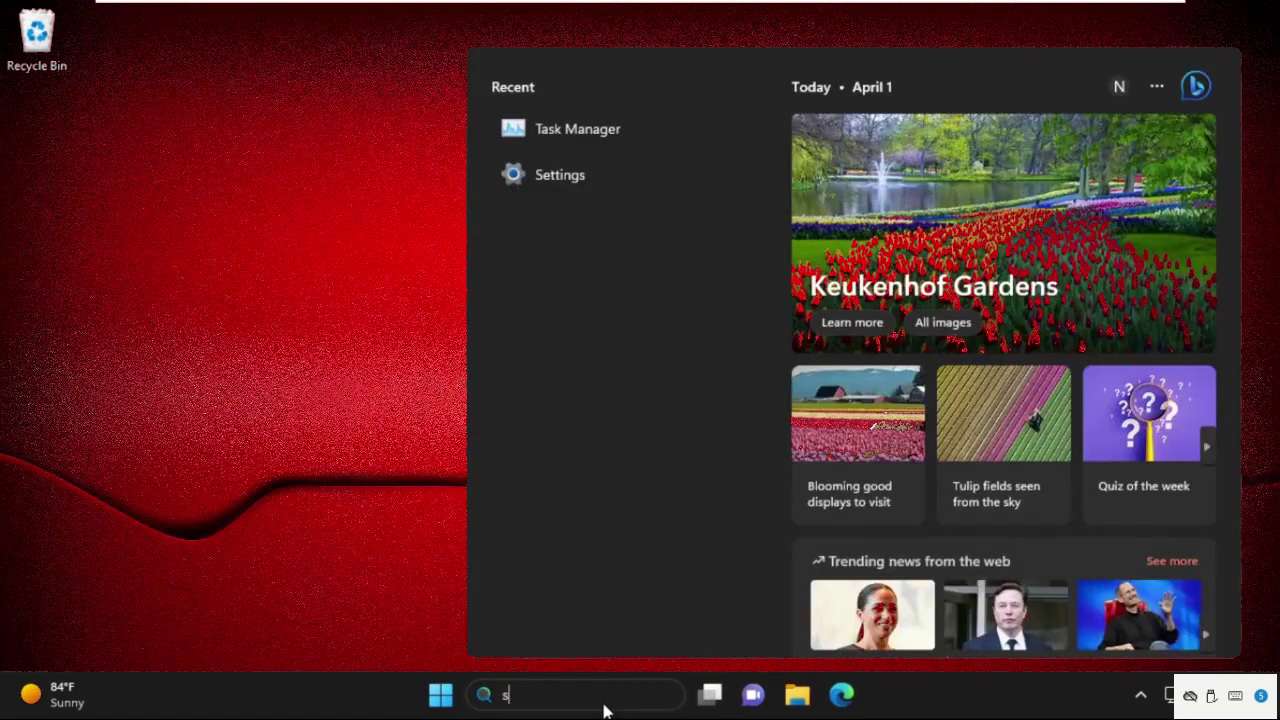
{"action": "type", "text": "ettings"}
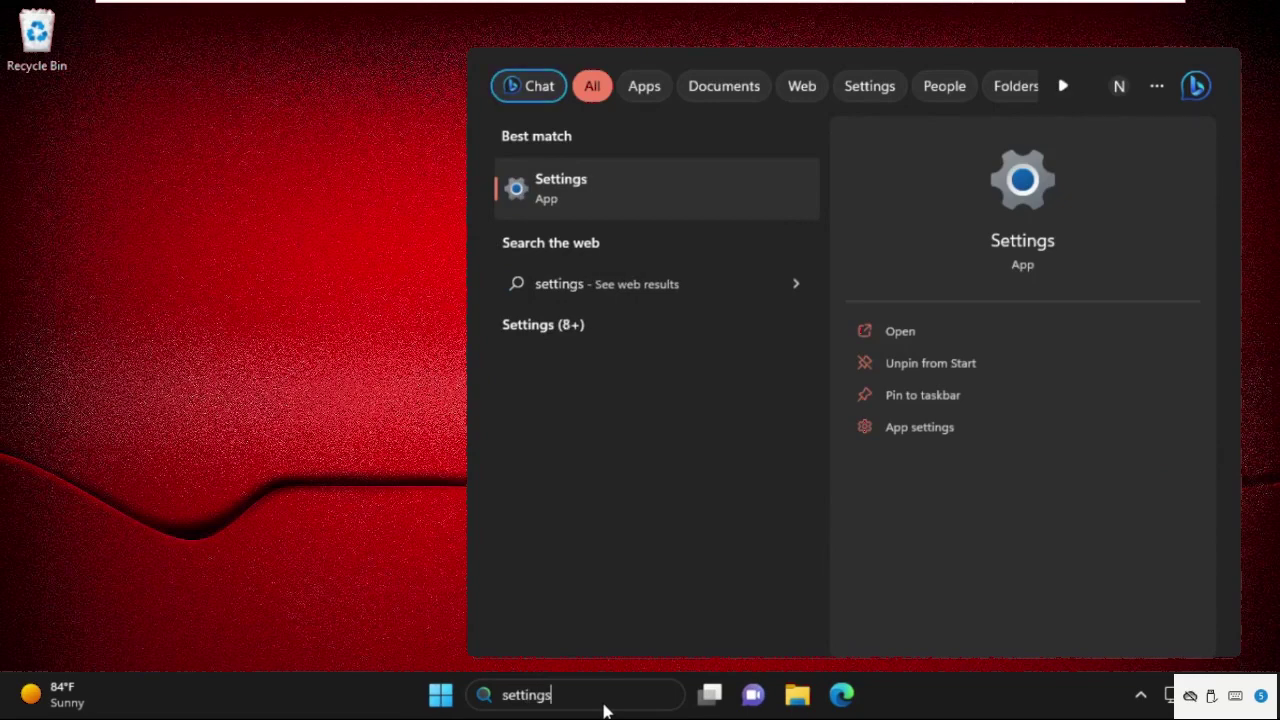
{"action": "left_click", "coordinate": [600, 195]}
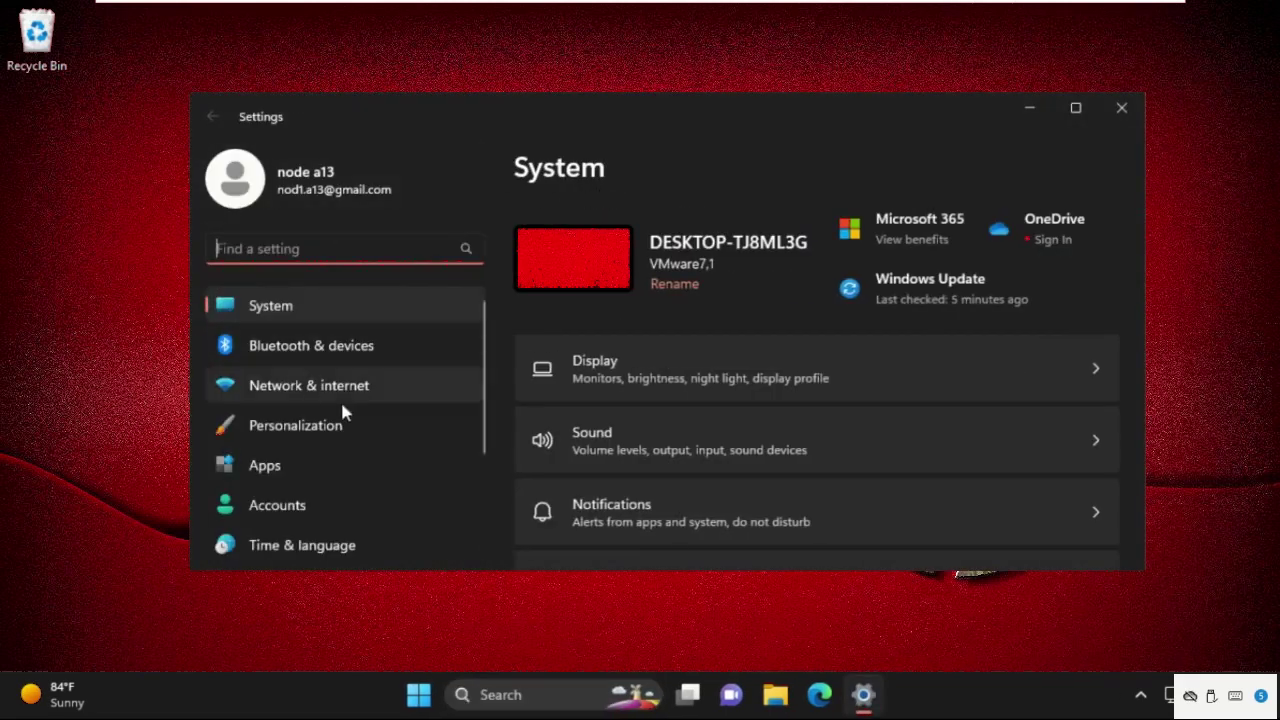
Step: Go to Privacy & security > Windows Security and launch the Windows Security app
{"action": "scroll", "coordinate": [371, 464], "scroll_direction": "down", "scroll_amount": 2}
{"action": "scroll", "coordinate": [372, 474], "scroll_direction": "down", "scroll_amount": 1}
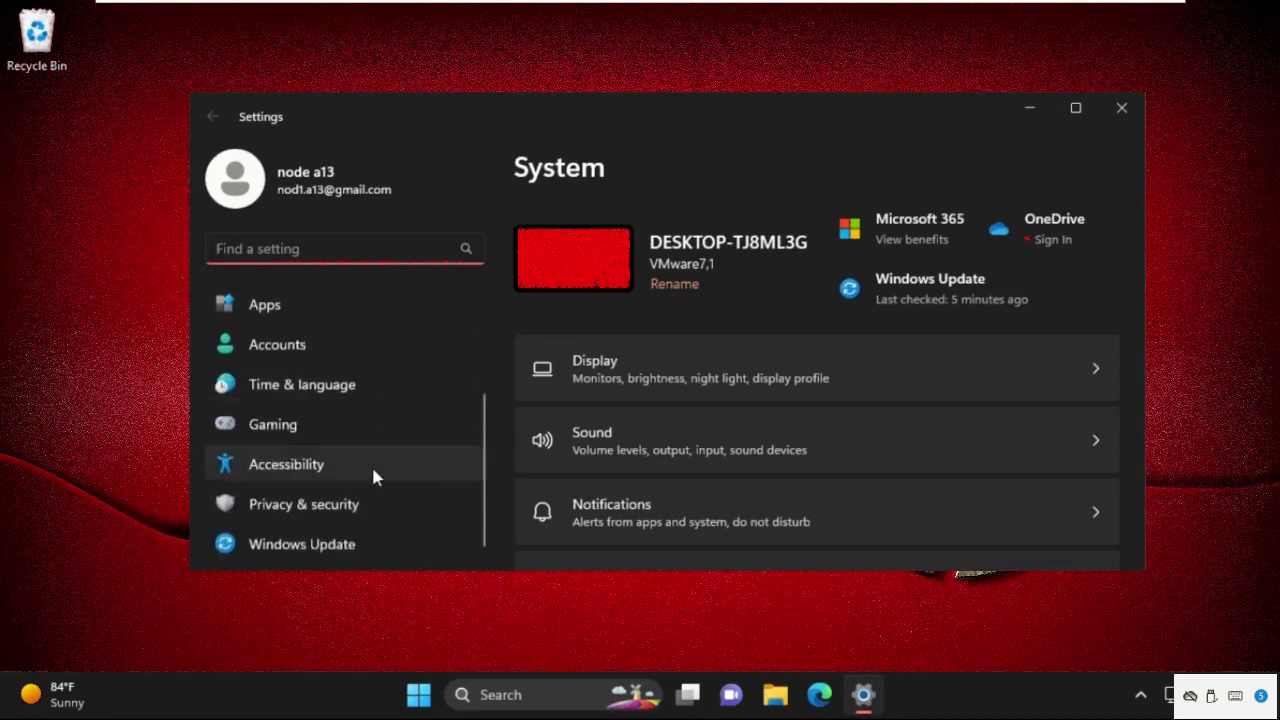
{"action": "left_click", "coordinate": [325, 507]}
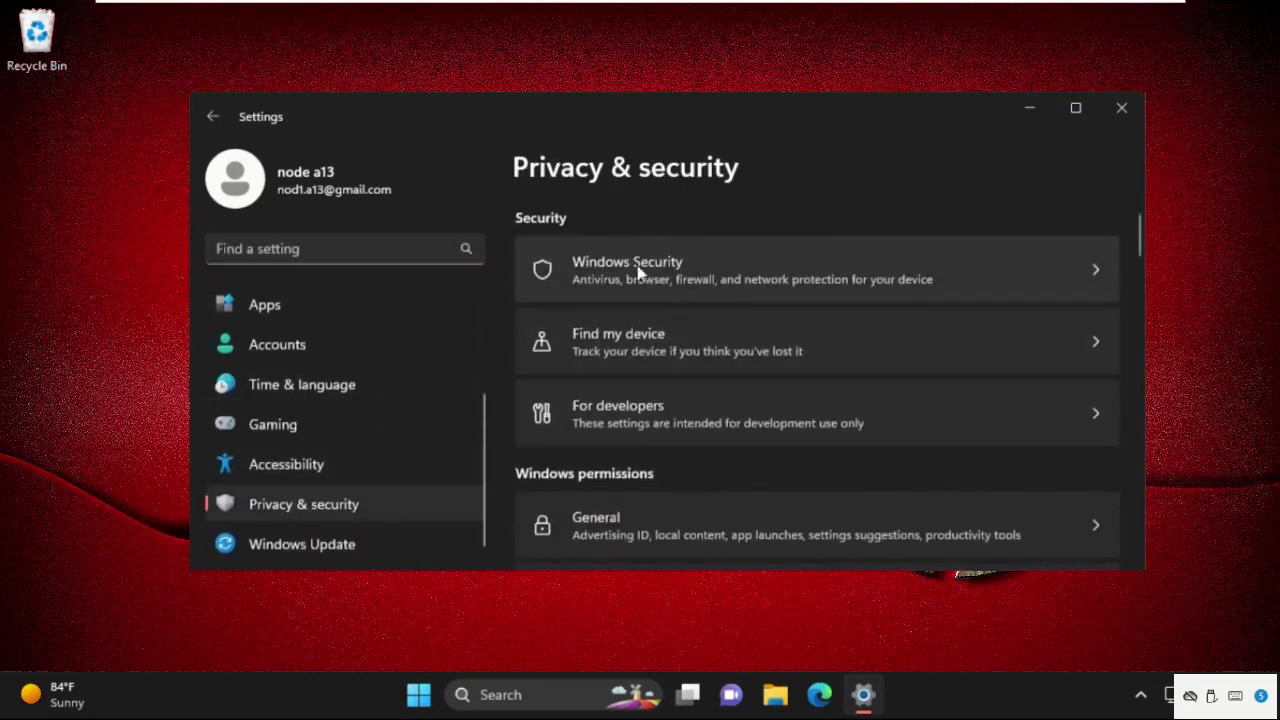
{"action": "left_click", "coordinate": [864, 260]}
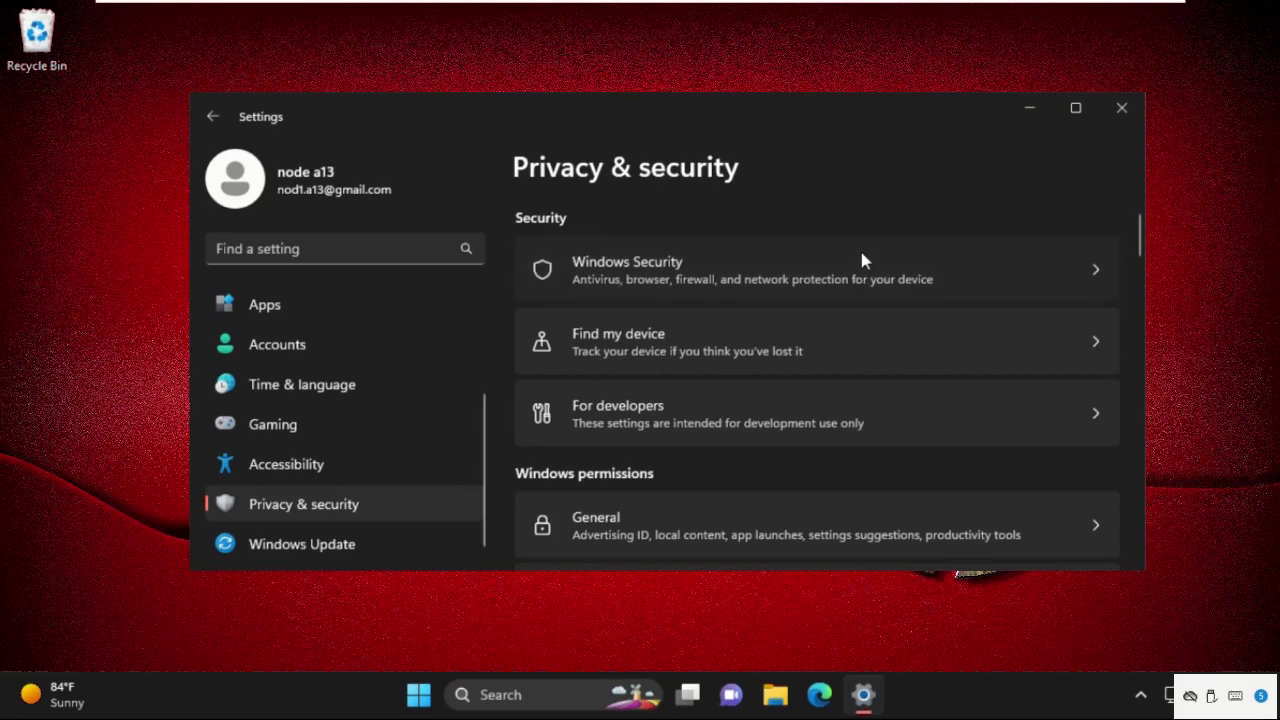
{"action": "scroll", "coordinate": [660, 292], "scroll_direction": "down", "scroll_amount": 3}
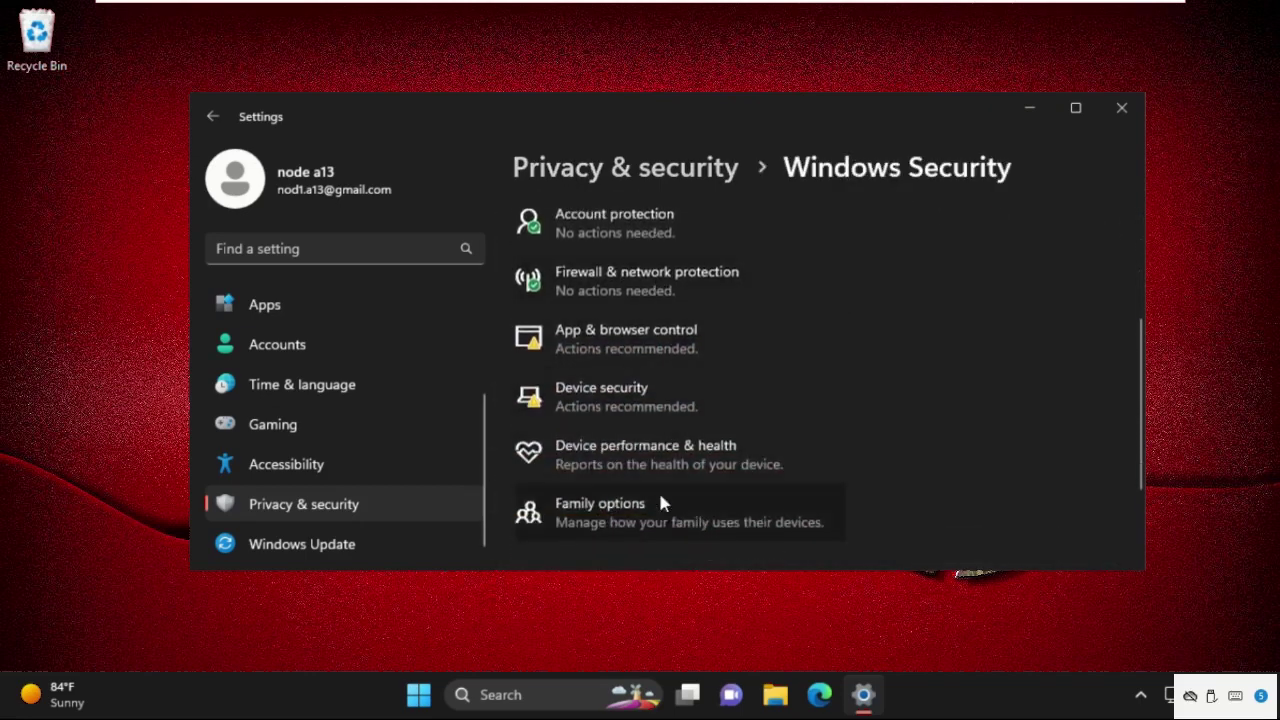
{"action": "scroll", "coordinate": [658, 489], "scroll_direction": "up", "scroll_amount": 3}
{"action": "scroll", "coordinate": [651, 403], "scroll_direction": "down", "scroll_amount": 3}
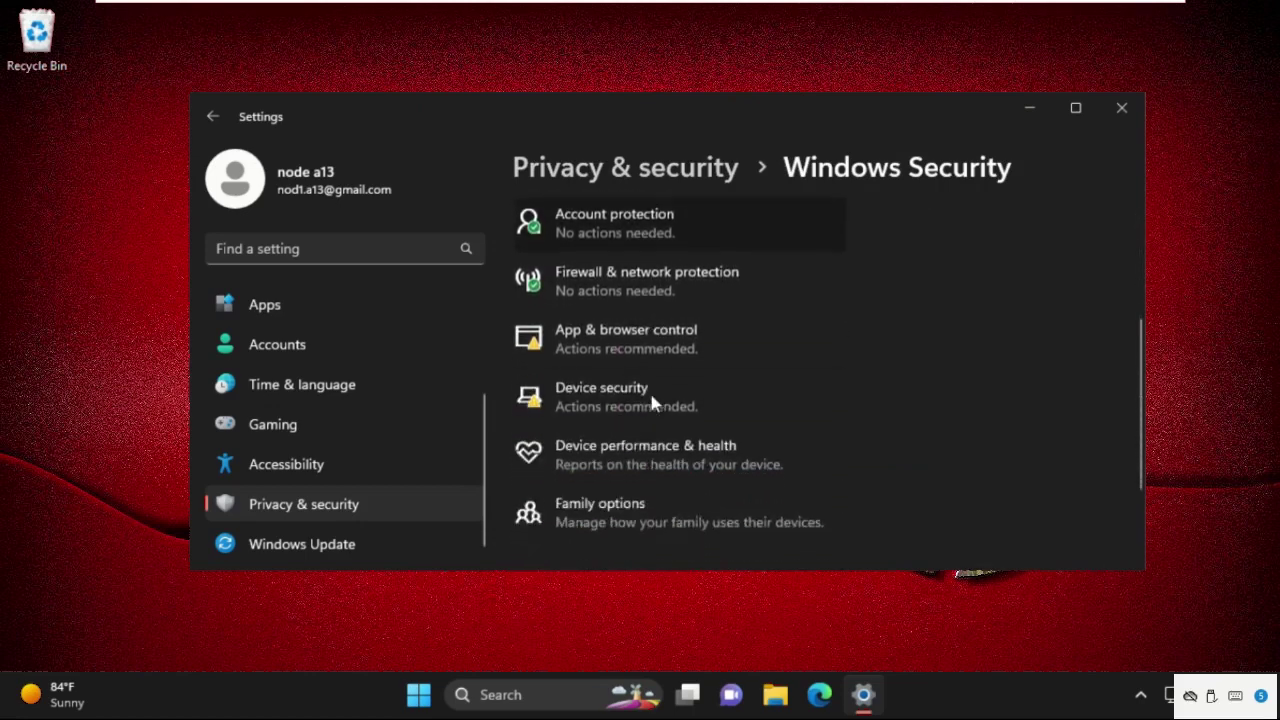
{"action": "scroll", "coordinate": [637, 457], "scroll_direction": "up", "scroll_amount": 3}
{"action": "left_click", "coordinate": [629, 276]}
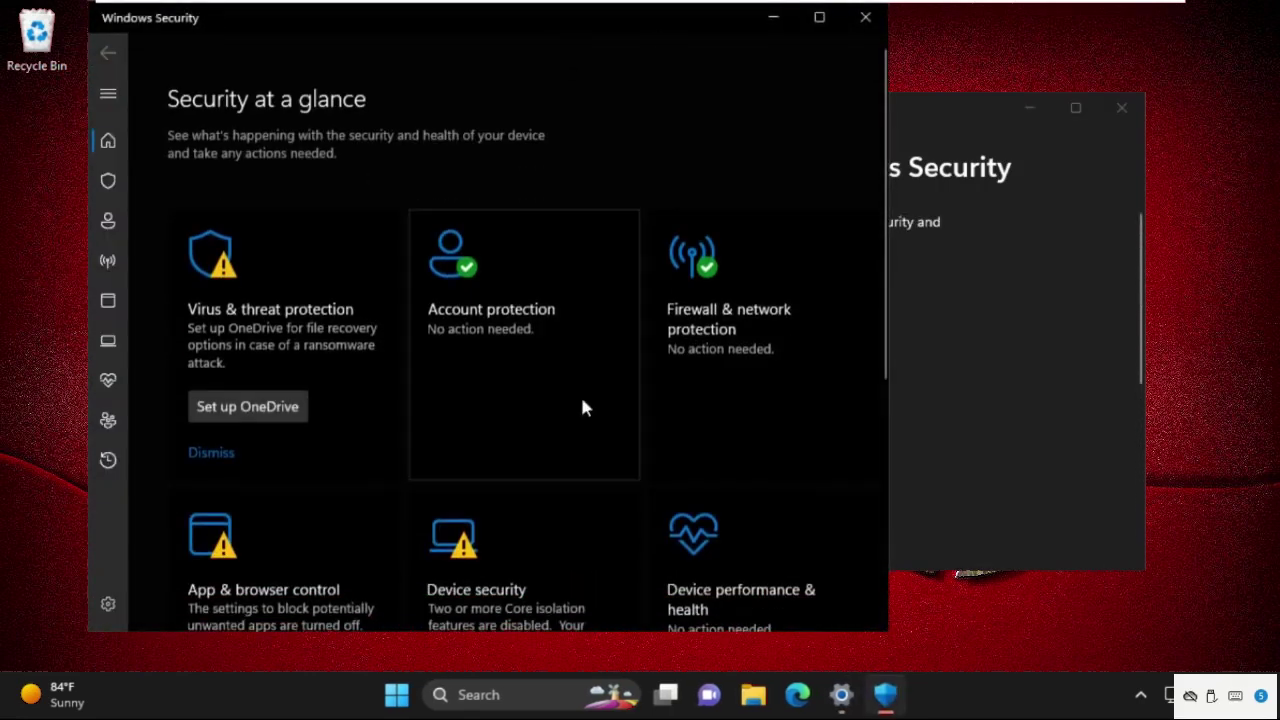
Step: Review the Security at a glance page, then close Windows Security and Settings
{"action": "scroll", "coordinate": [540, 300], "scroll_direction": "down", "scroll_amount": 2}
{"action": "scroll", "coordinate": [430, 420], "scroll_direction": "down", "scroll_amount": 1}
{"action": "scroll", "coordinate": [430, 400], "scroll_direction": "down", "scroll_amount": 1}
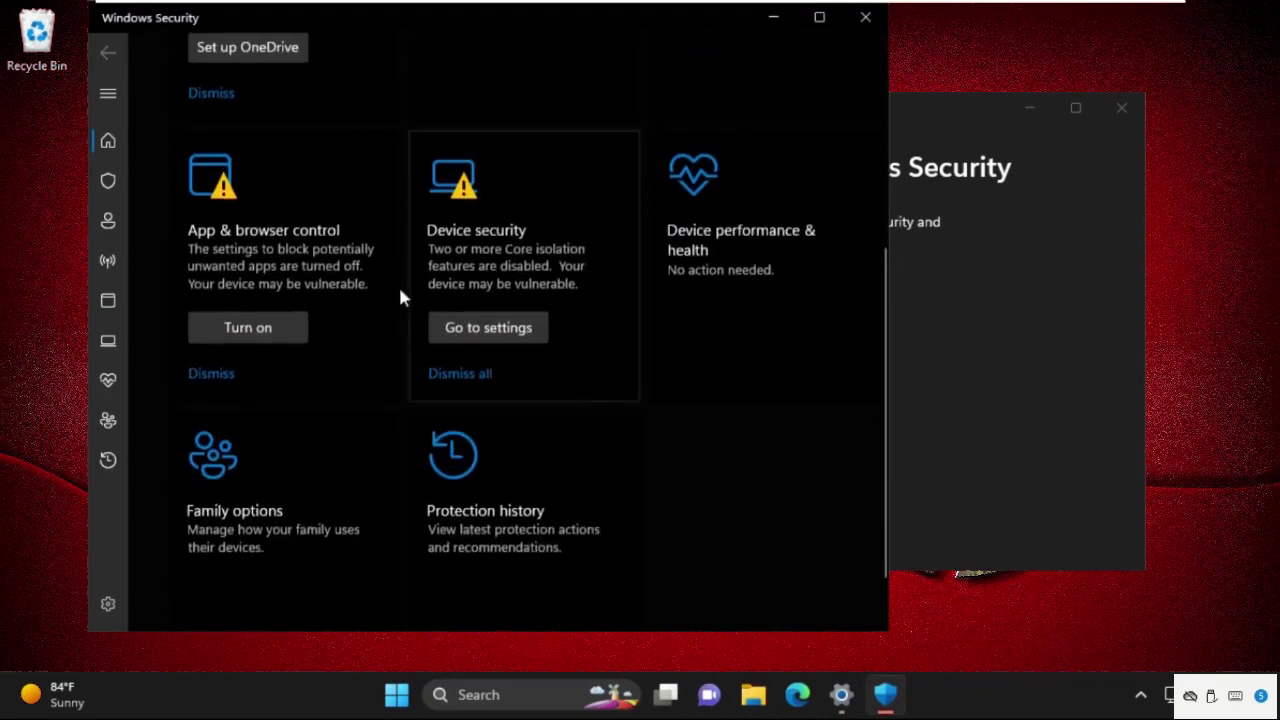
{"action": "scroll", "coordinate": [603, 494], "scroll_direction": "up", "scroll_amount": 2}
{"action": "scroll", "coordinate": [604, 494], "scroll_direction": "up", "scroll_amount": 2}
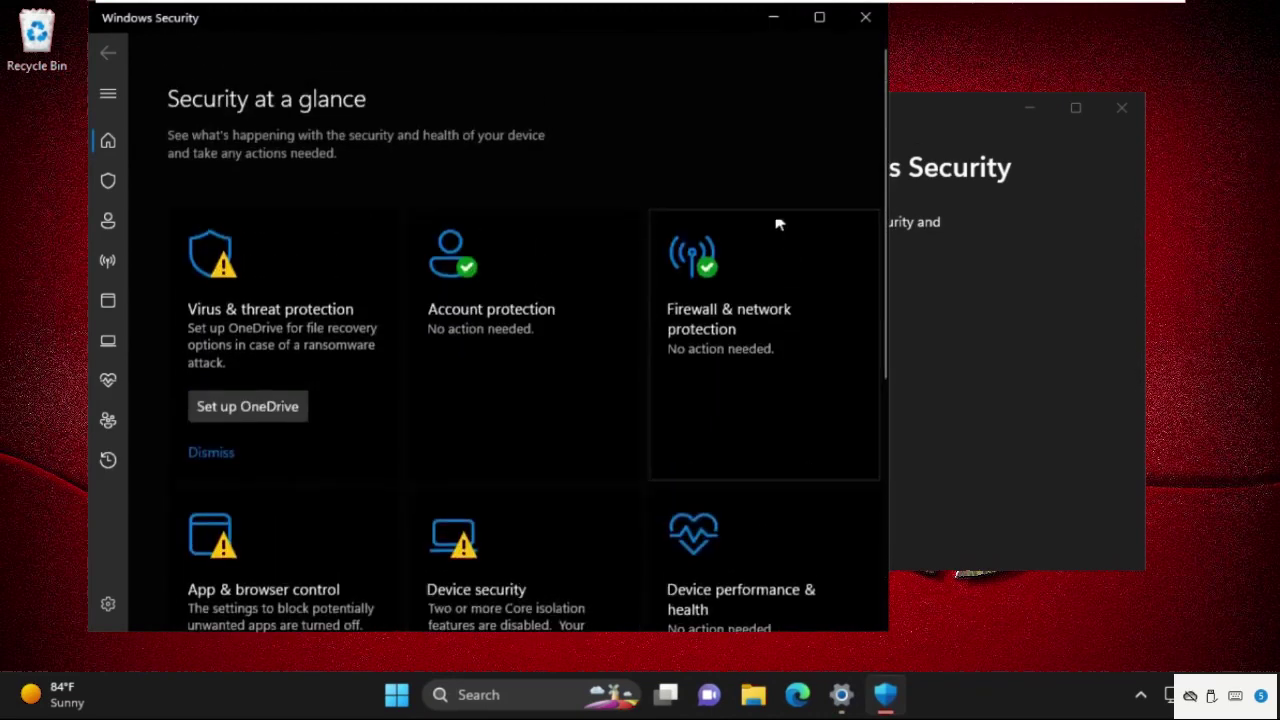
{"action": "left_click", "coordinate": [865, 17]}
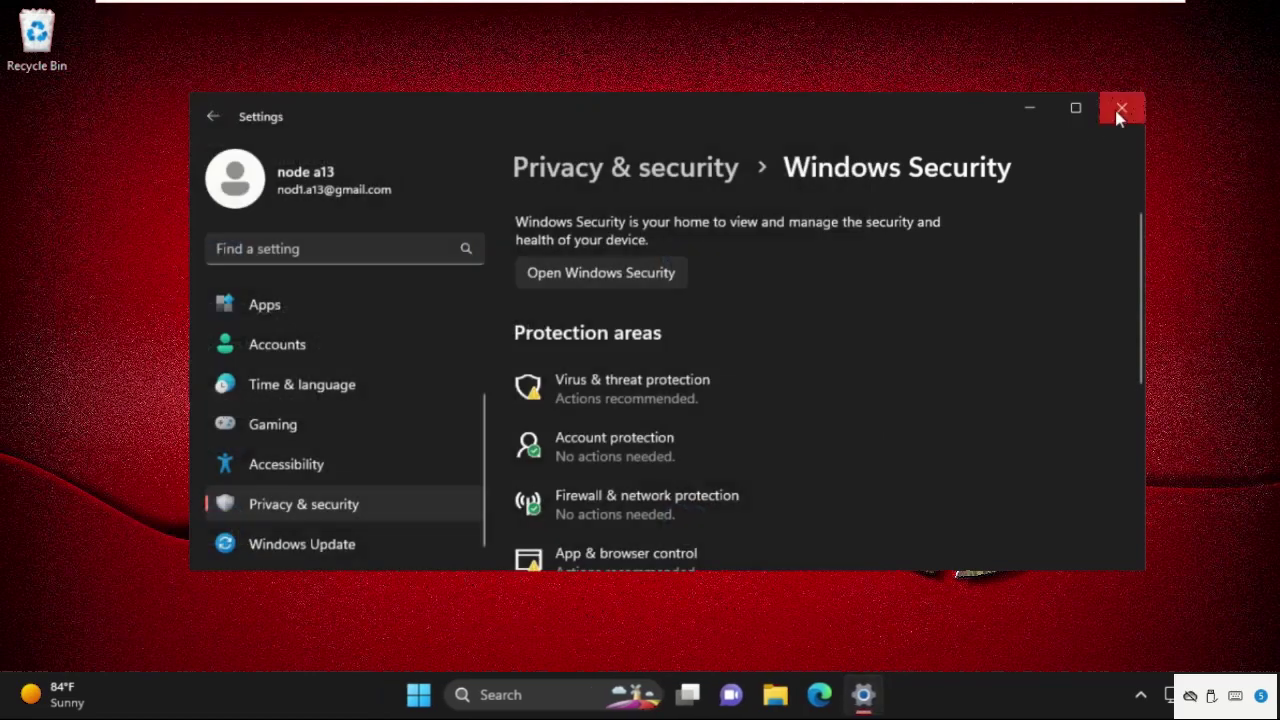
{"action": "left_click", "coordinate": [1120, 112]}
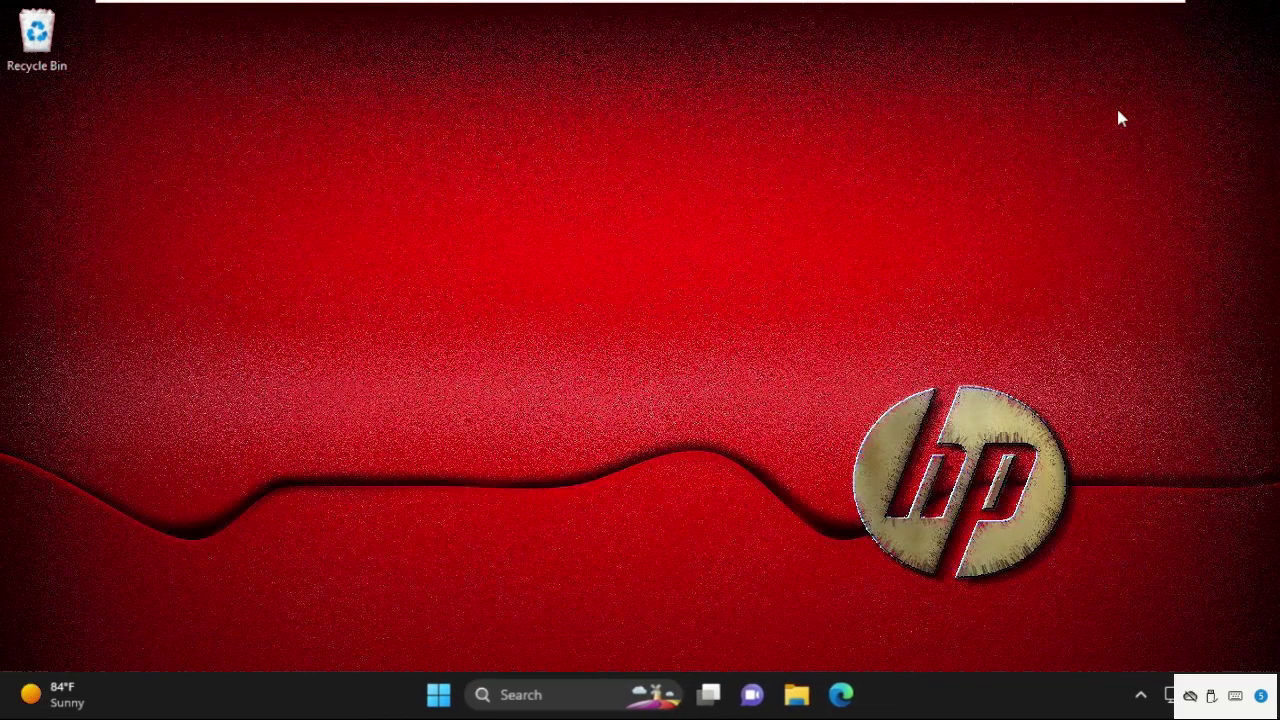
Step: Search 'group policy' and open the Local Group Policy Editor, centring its window
{"action": "left_click", "coordinate": [567, 705]}
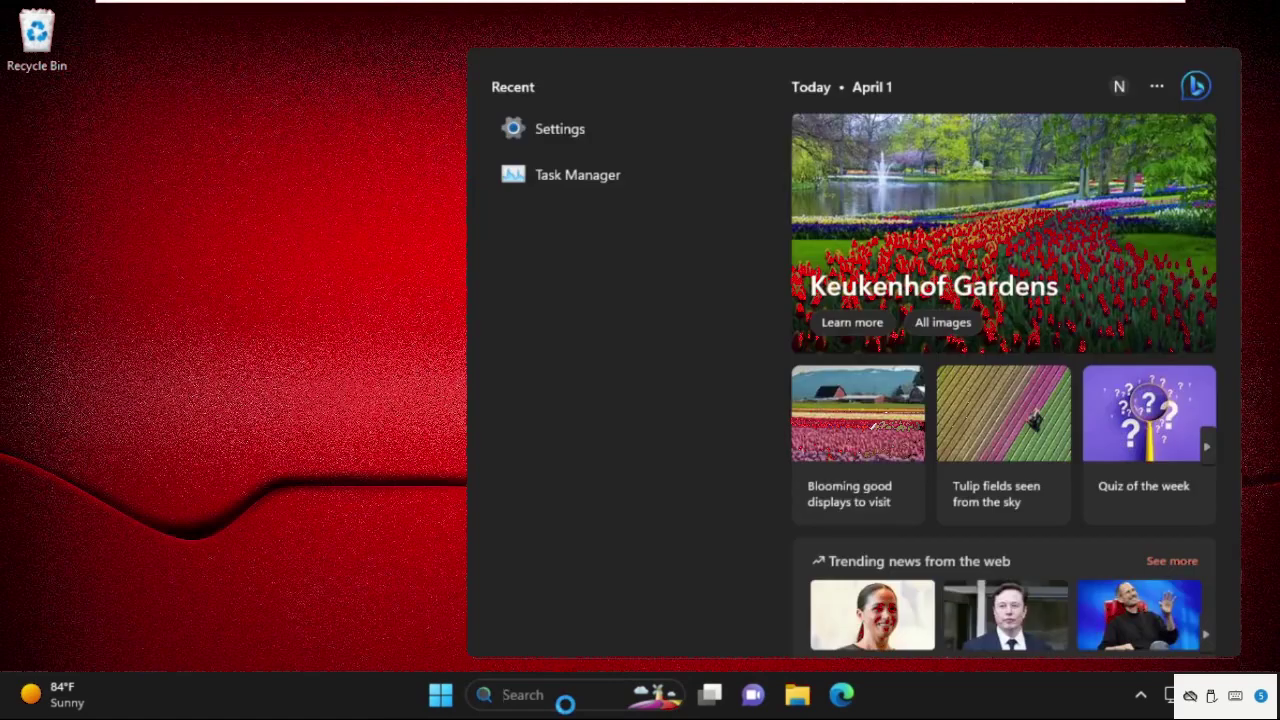
{"action": "type", "text": "group"}
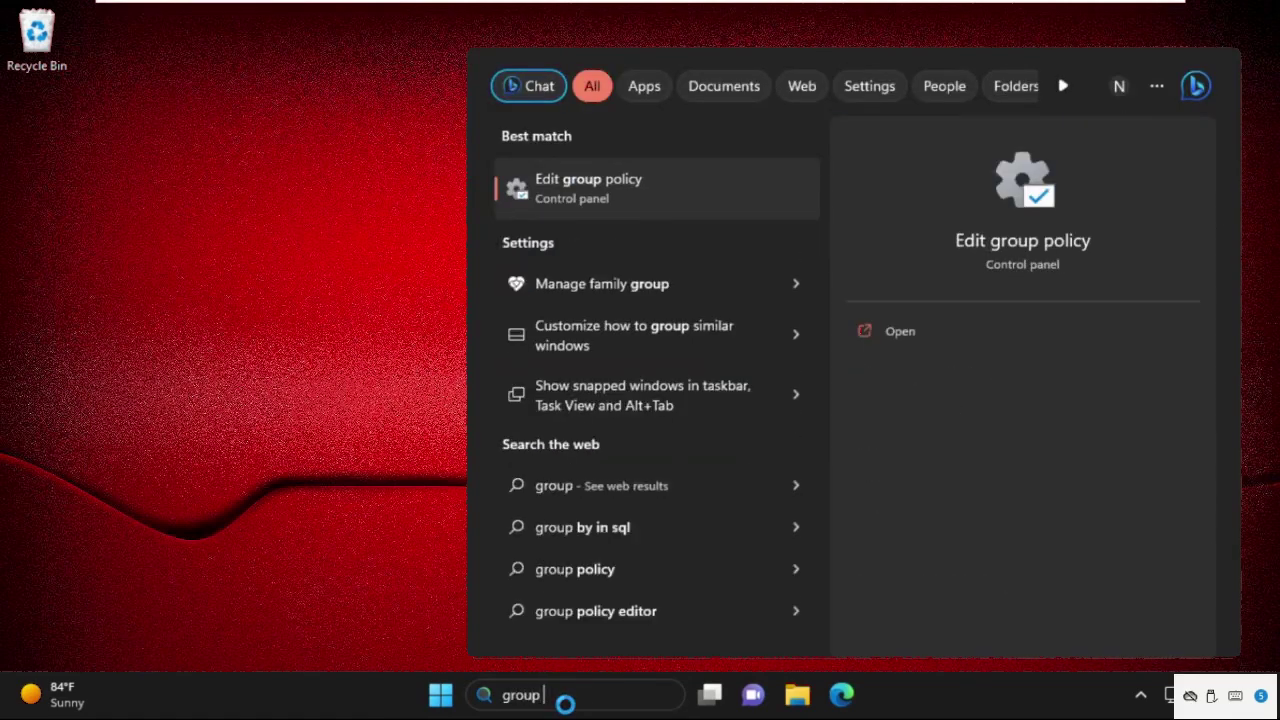
{"action": "type", "text": " po"}
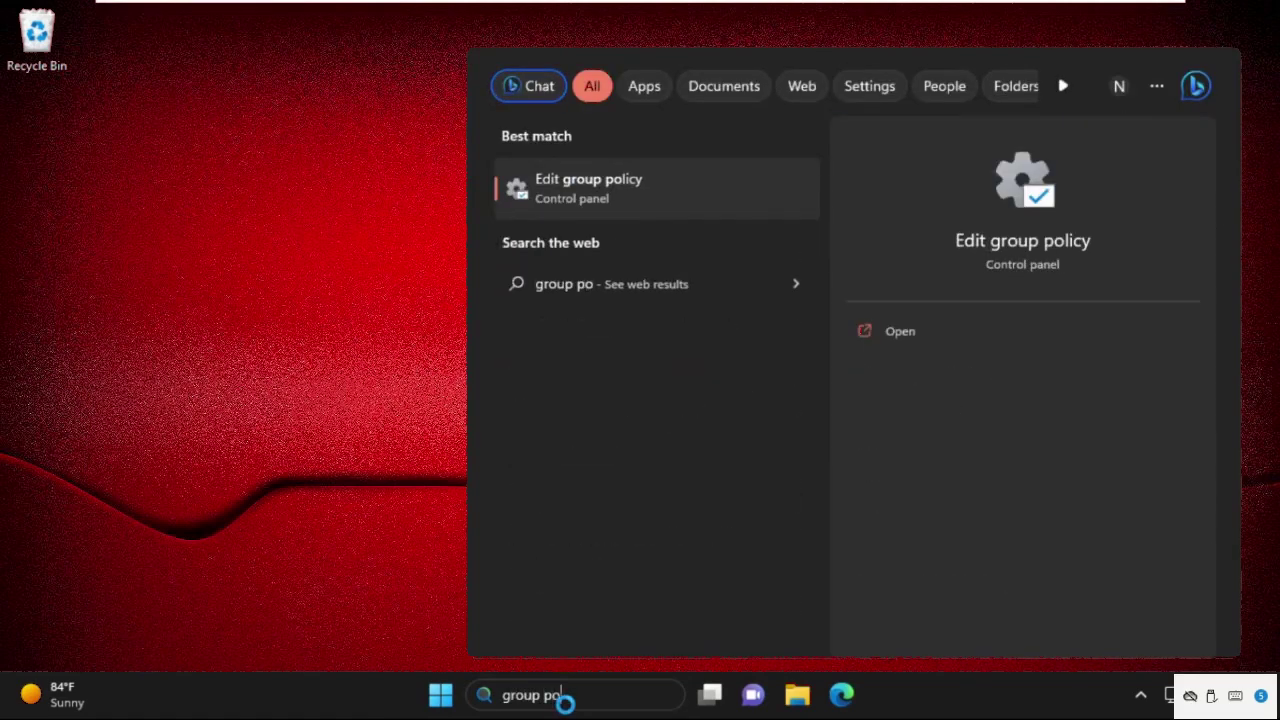
{"action": "type", "text": "licy"}
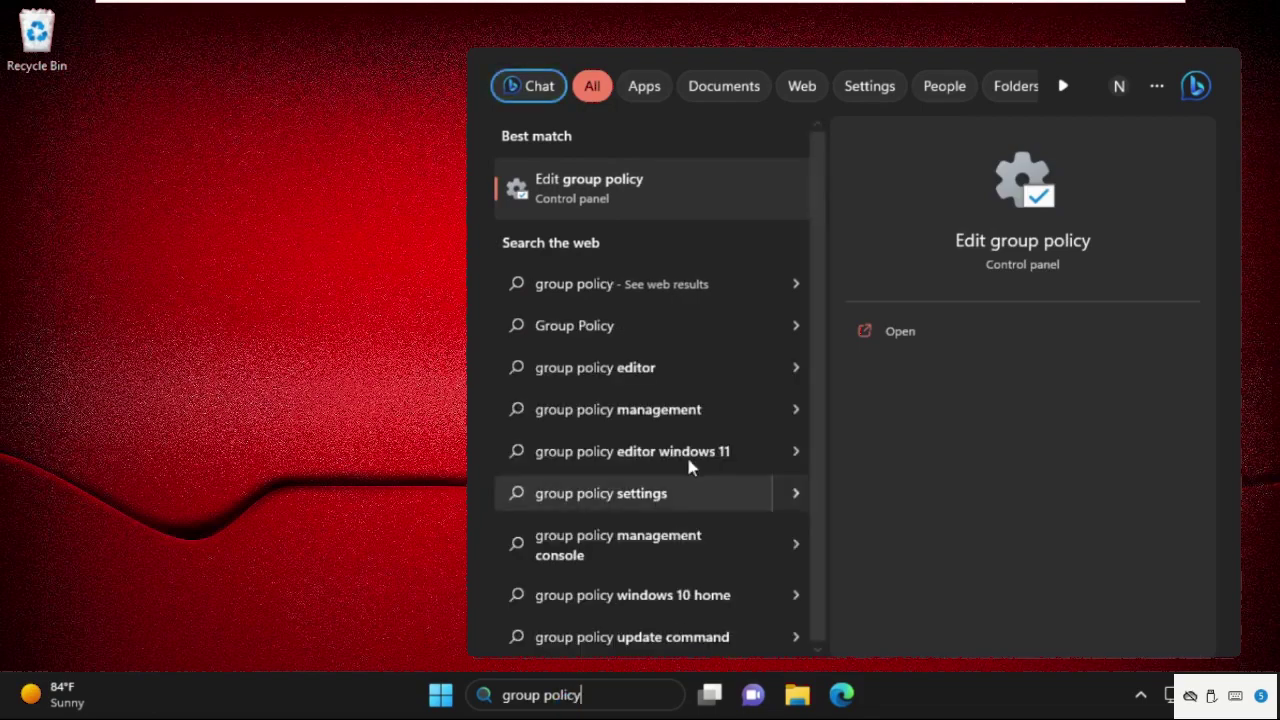
{"action": "left_click", "coordinate": [613, 180]}
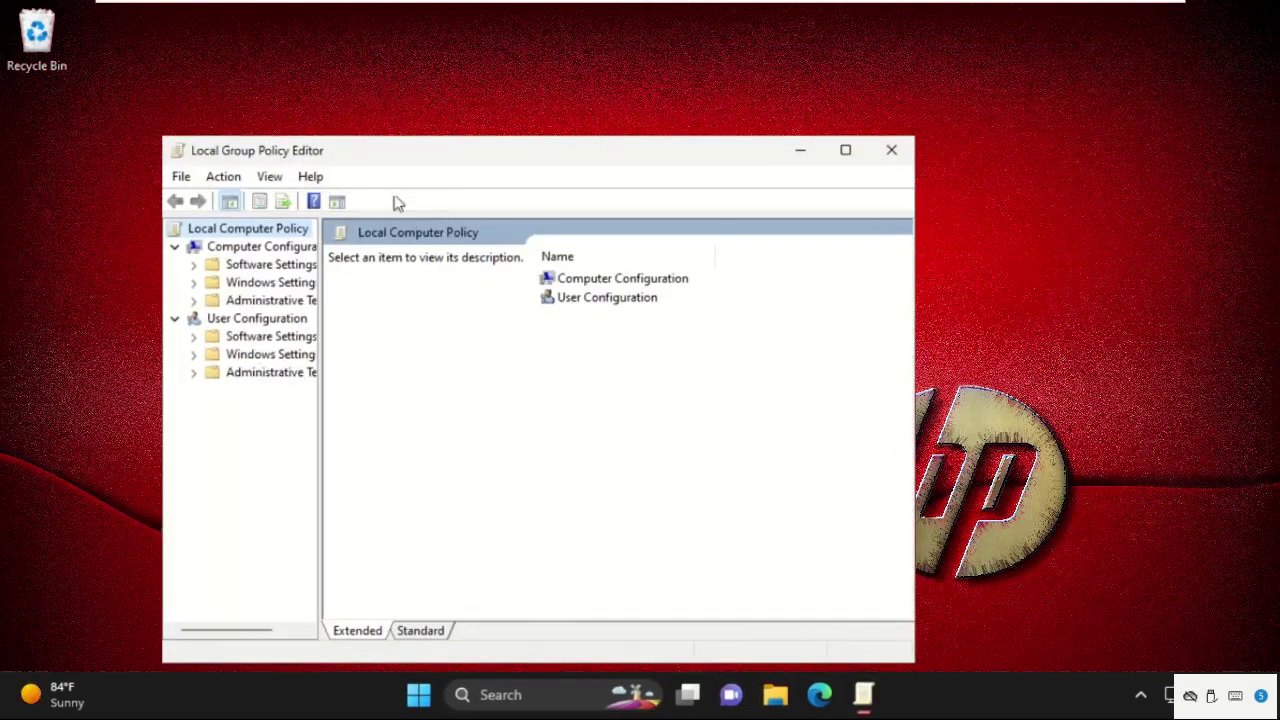
{"action": "left_click_drag", "start_coordinate": [430, 152], "coordinate": [677, 112]}
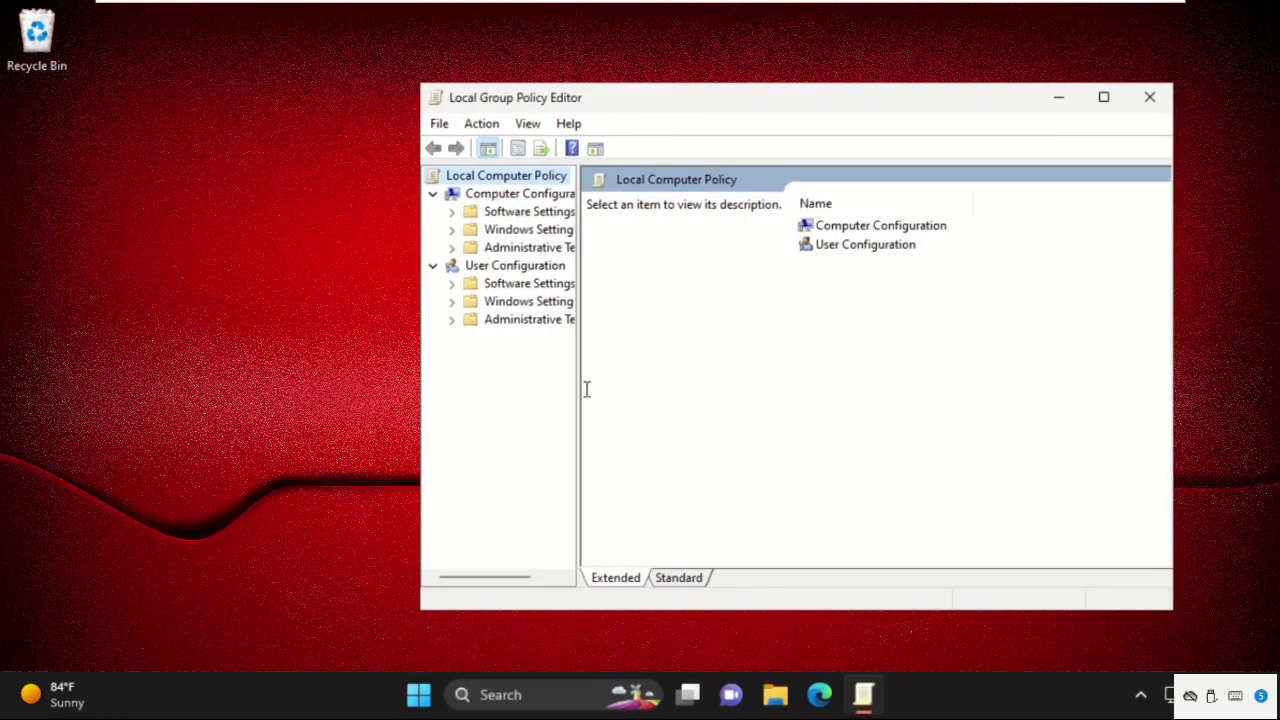
Step: Navigate to Administrative Templates > Windows Components > Microsoft Defender Antivirus and maximize the editor
{"action": "left_click_drag", "start_coordinate": [577, 390], "coordinate": [845, 385]}
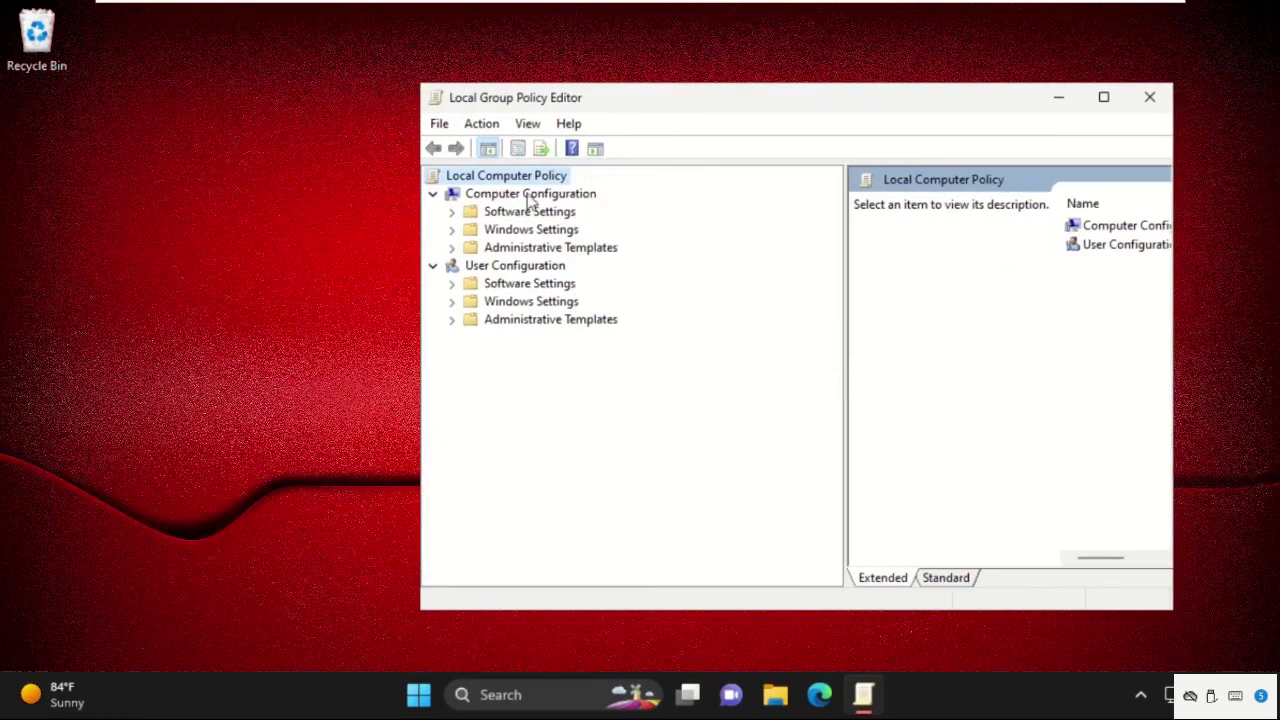
{"action": "left_click", "coordinate": [451, 248]}
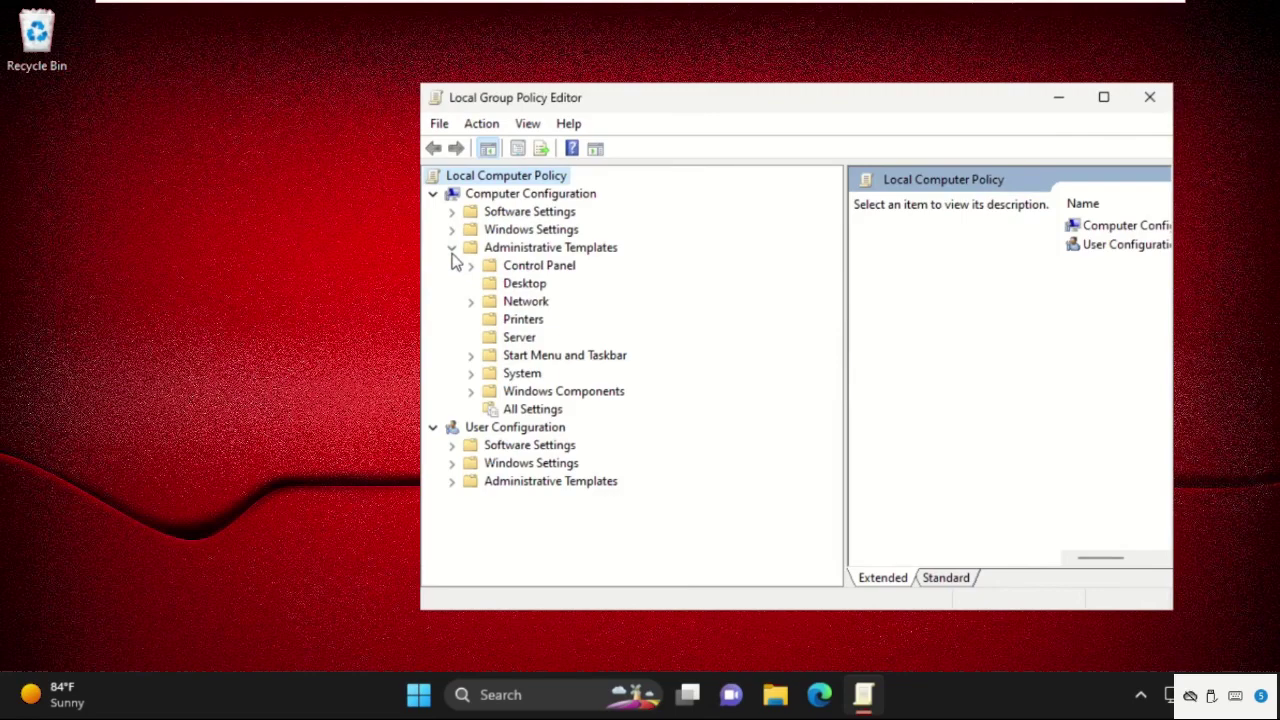
{"action": "left_click", "coordinate": [473, 393]}
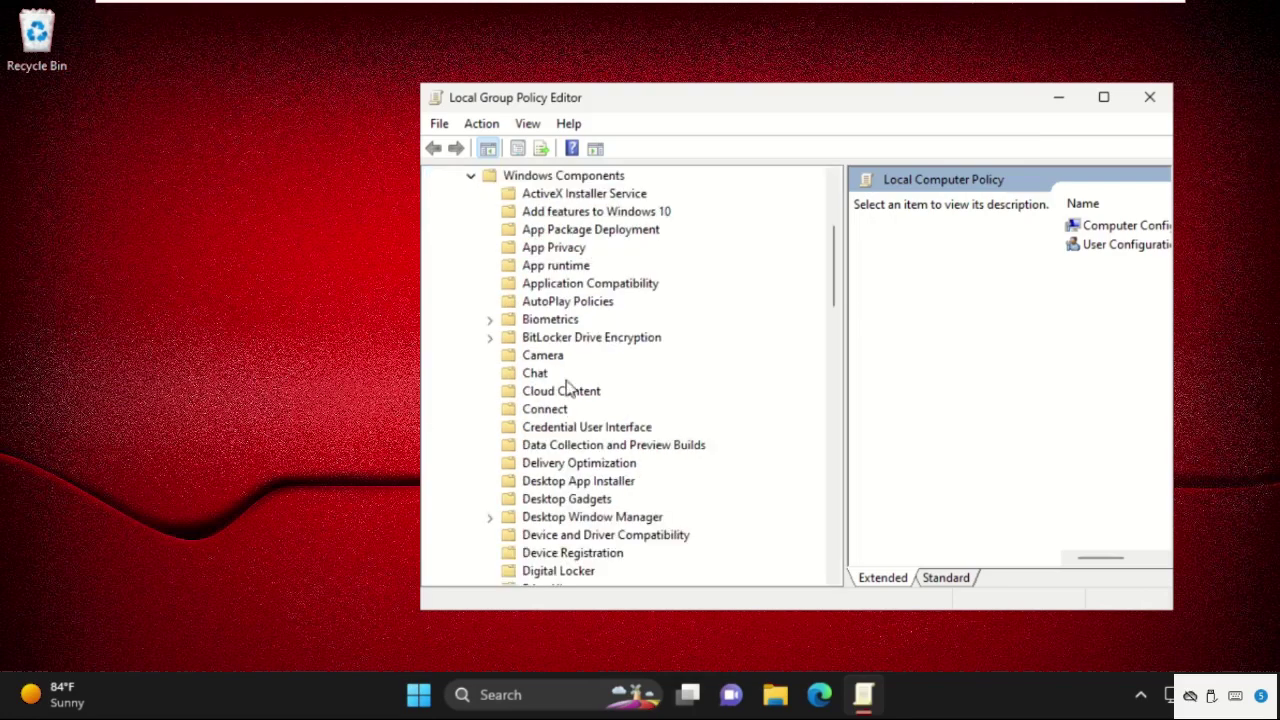
{"action": "scroll", "coordinate": [607, 375], "scroll_direction": "down", "scroll_amount": 9}
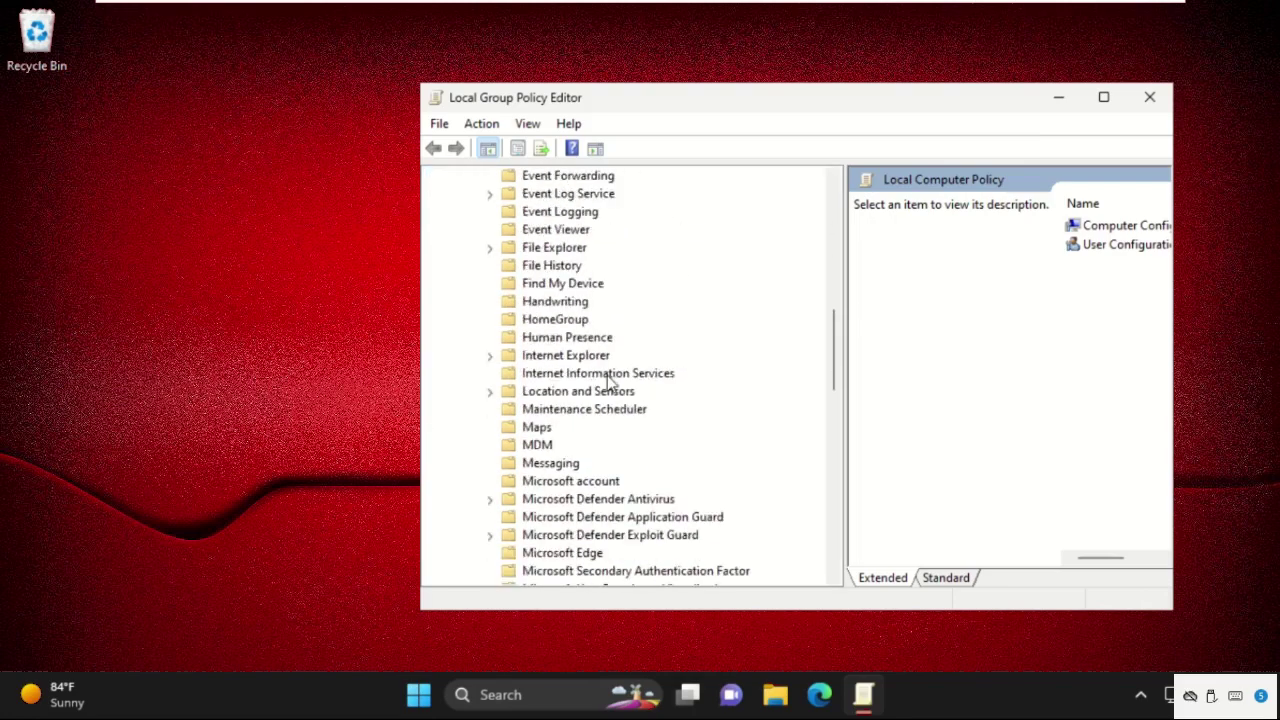
{"action": "left_click", "coordinate": [608, 447]}
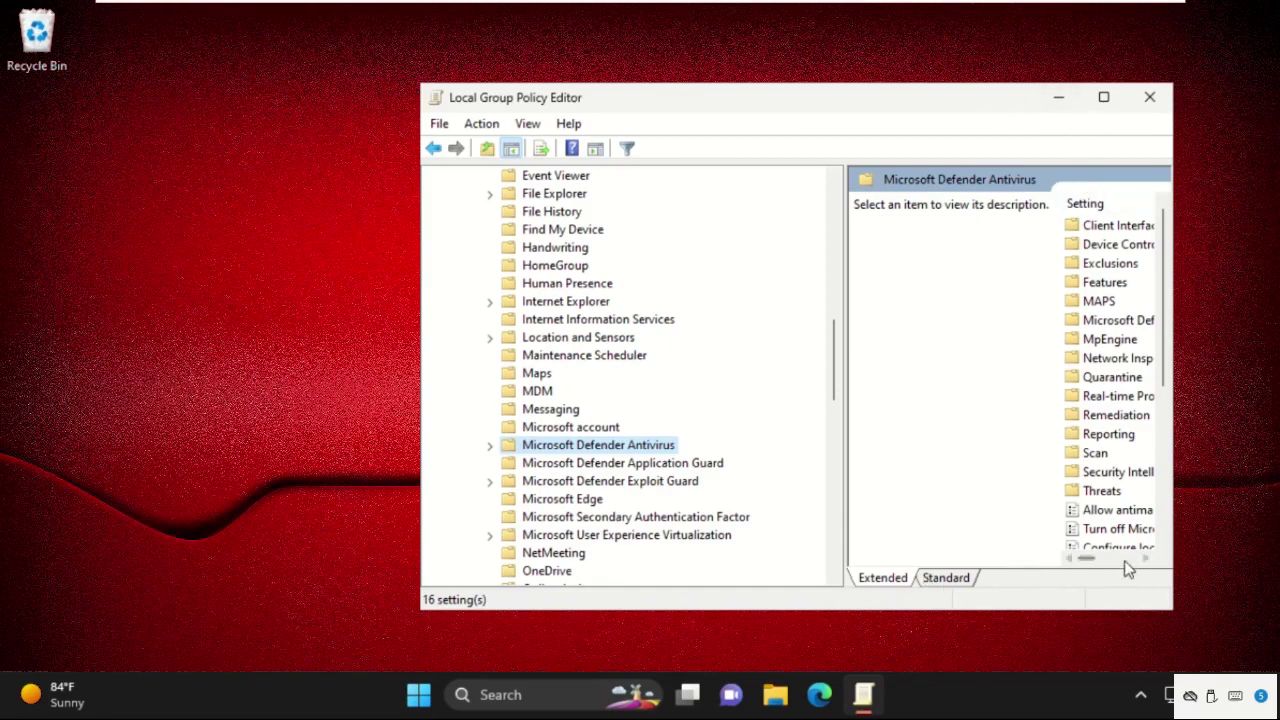
{"action": "left_click_drag", "start_coordinate": [1094, 566], "coordinate": [1108, 565]}
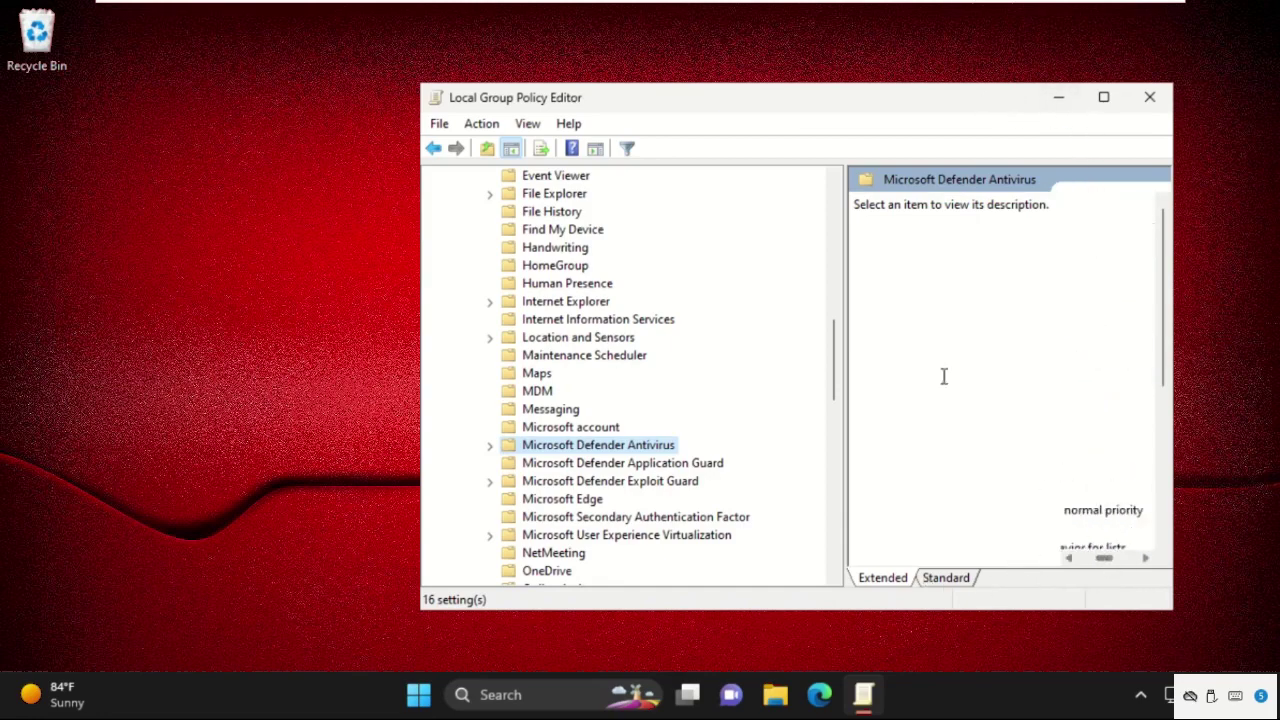
{"action": "left_click", "coordinate": [1104, 98]}
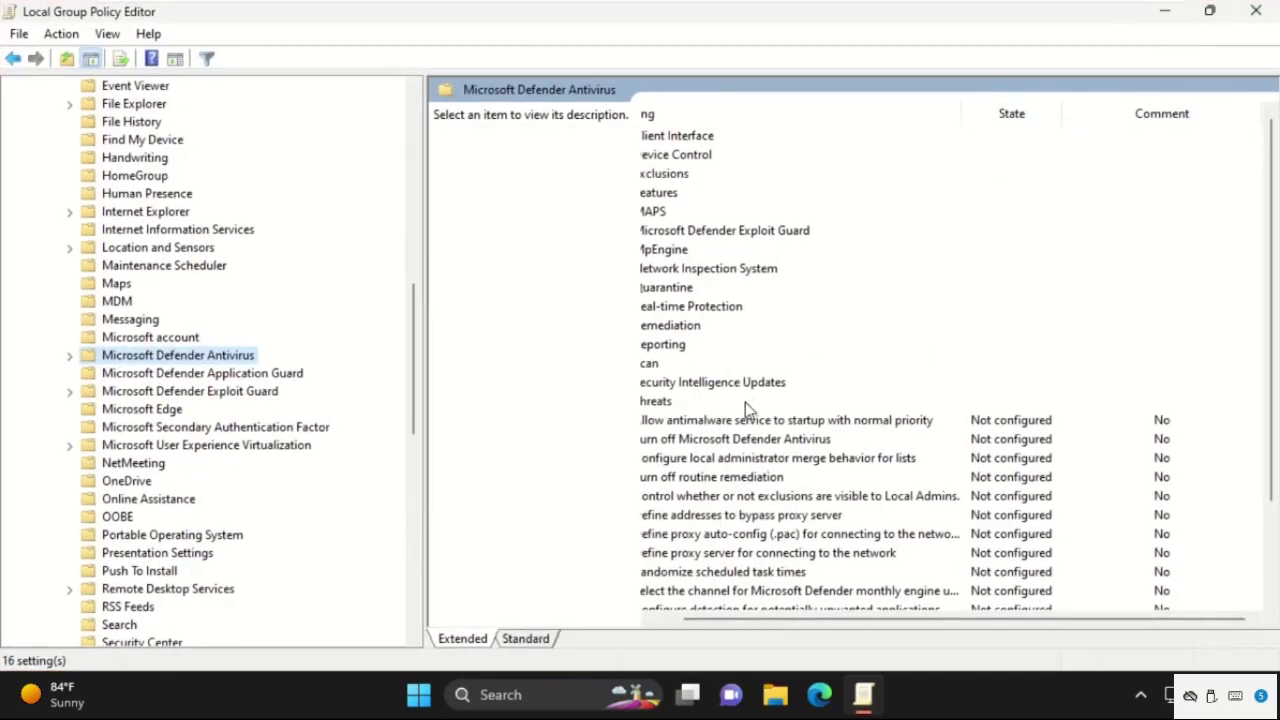
Step: Select the Turn off Microsoft Defender Antivirus policy and bring up its context menu
{"action": "scroll", "coordinate": [740, 430], "scroll_direction": "down", "scroll_amount": 2}
{"action": "left_click_drag", "start_coordinate": [709, 623], "coordinate": [645, 624]}
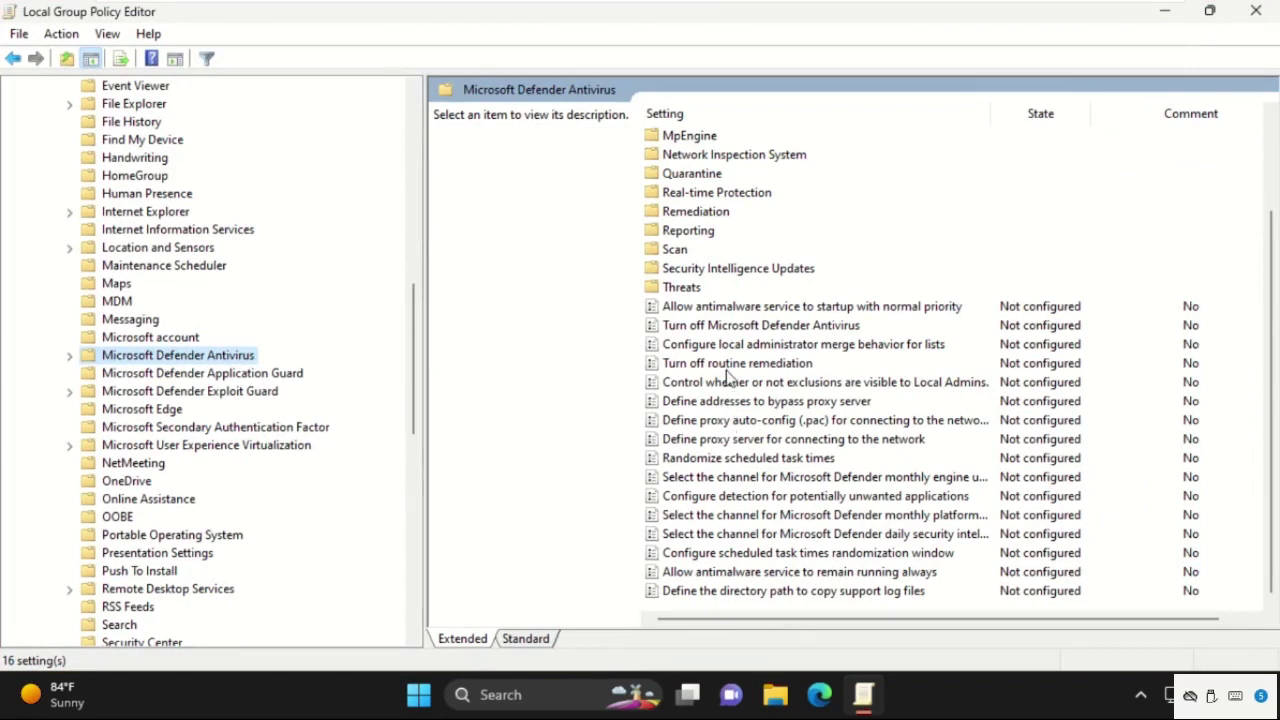
{"action": "left_click", "coordinate": [739, 329]}
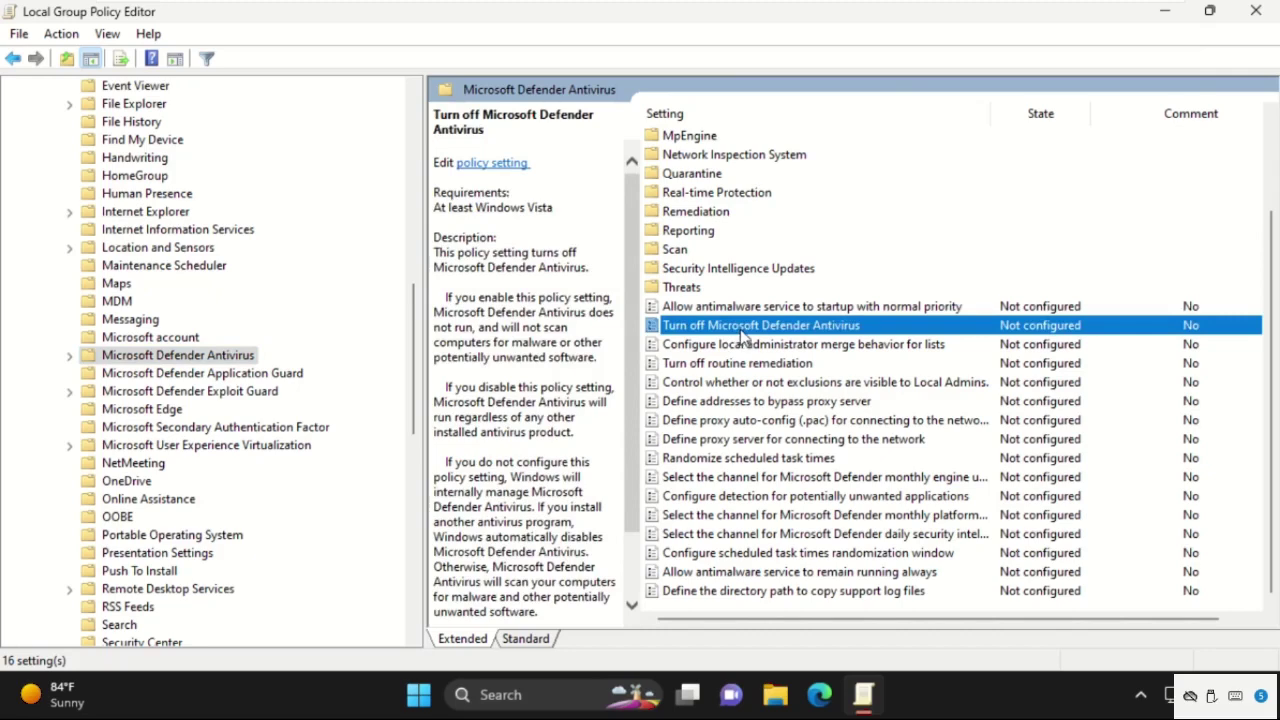
{"action": "right_click", "coordinate": [741, 336]}
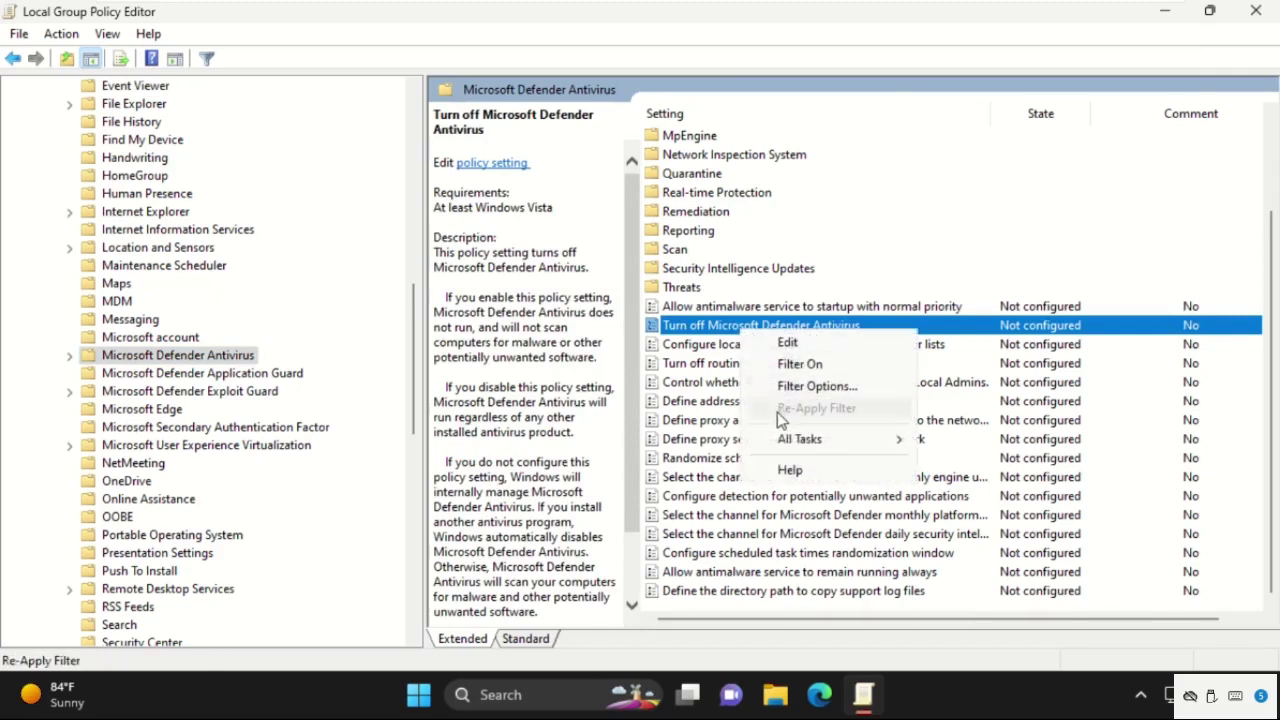
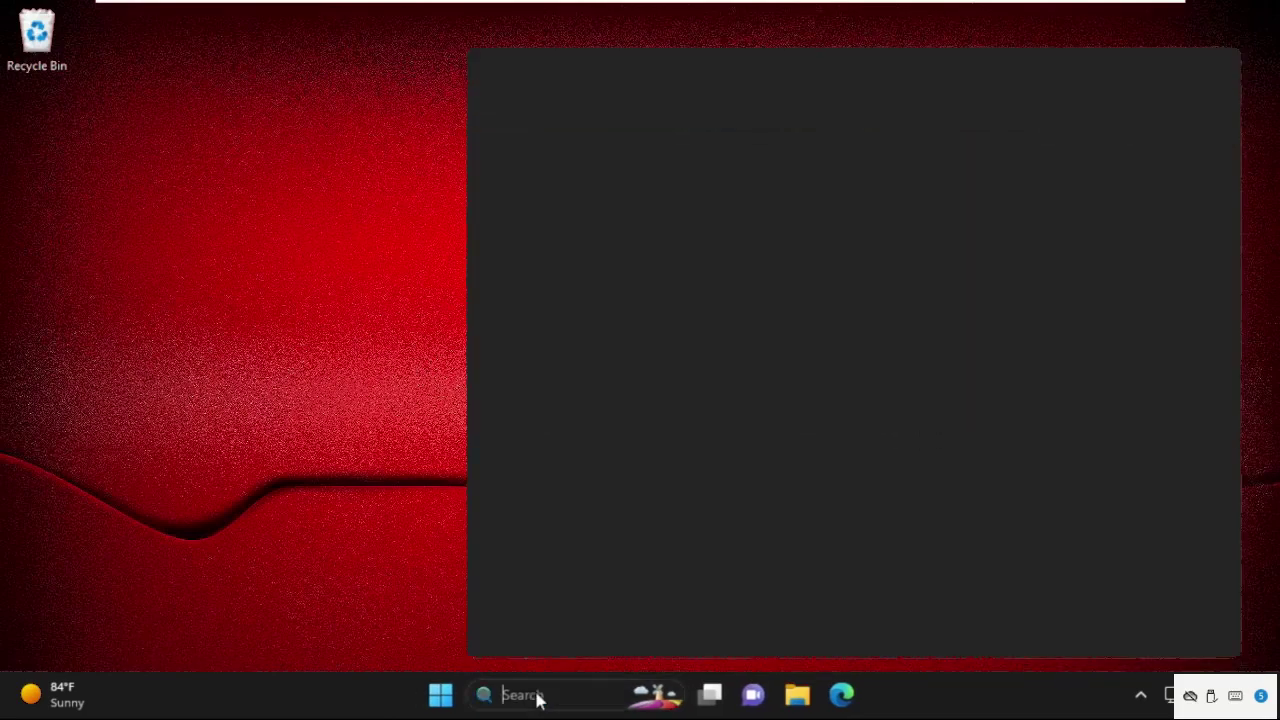
Step: Search for 'regedit' and launch Registry Editor, approving the User Account Control prompt
{"action": "left_click", "coordinate": [307, 473]}
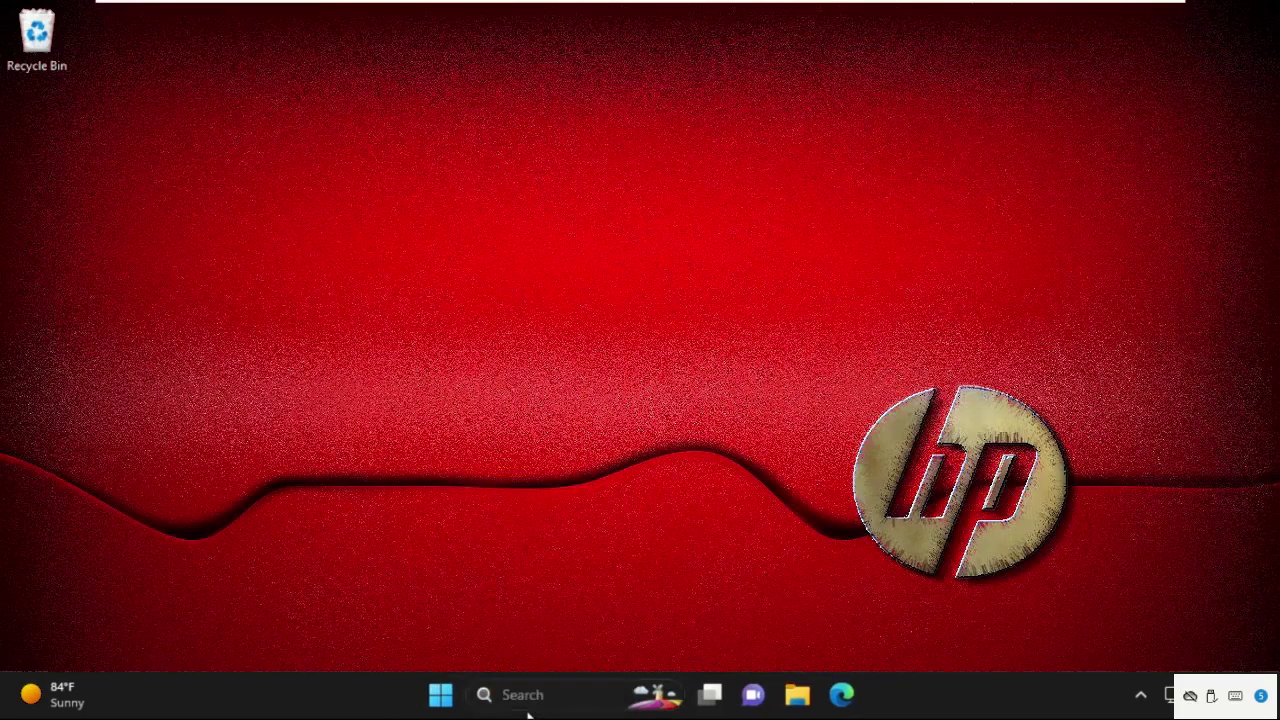
{"action": "left_click", "coordinate": [530, 697]}
{"action": "type", "text": "re"}
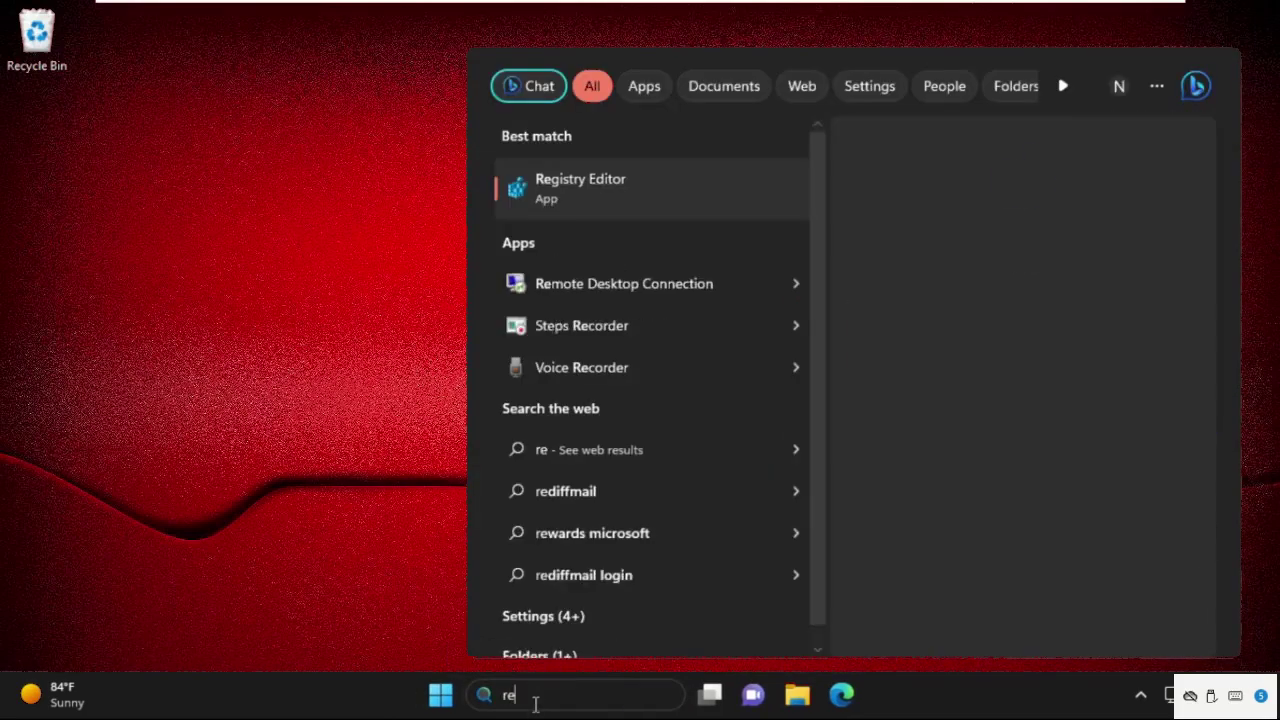
{"action": "type", "text": "gedit"}
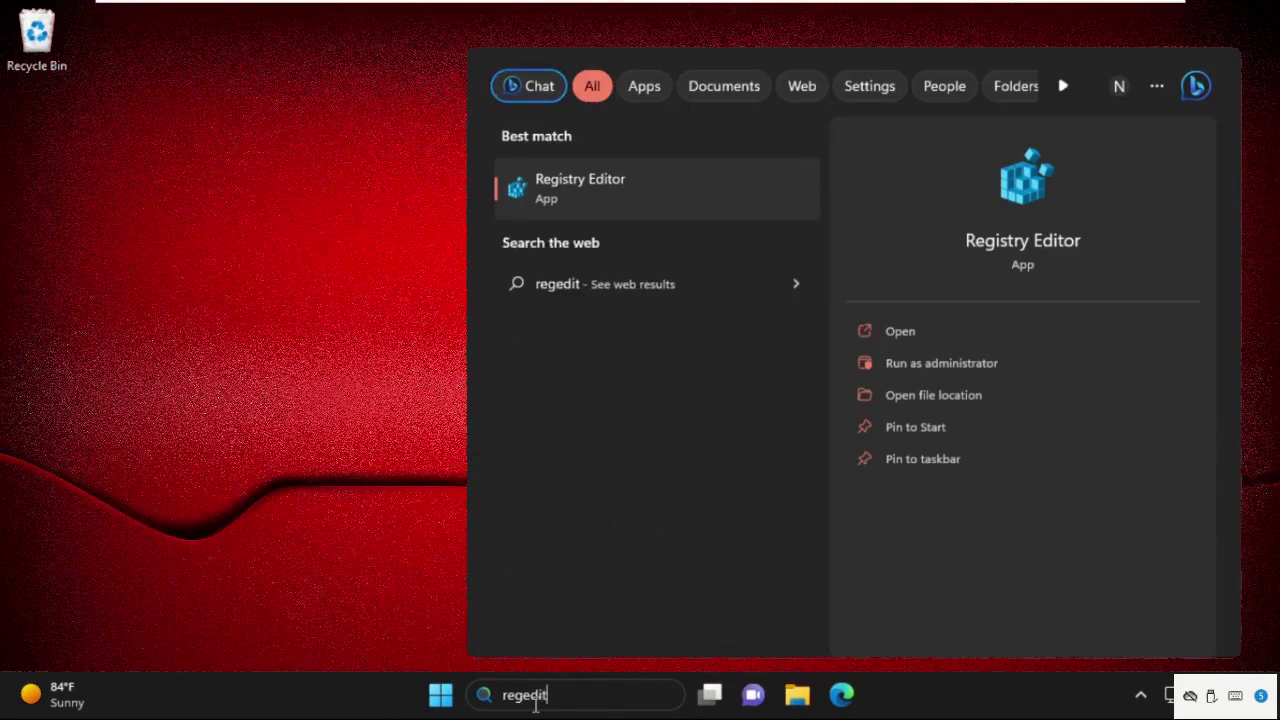
{"action": "left_click", "coordinate": [690, 208]}
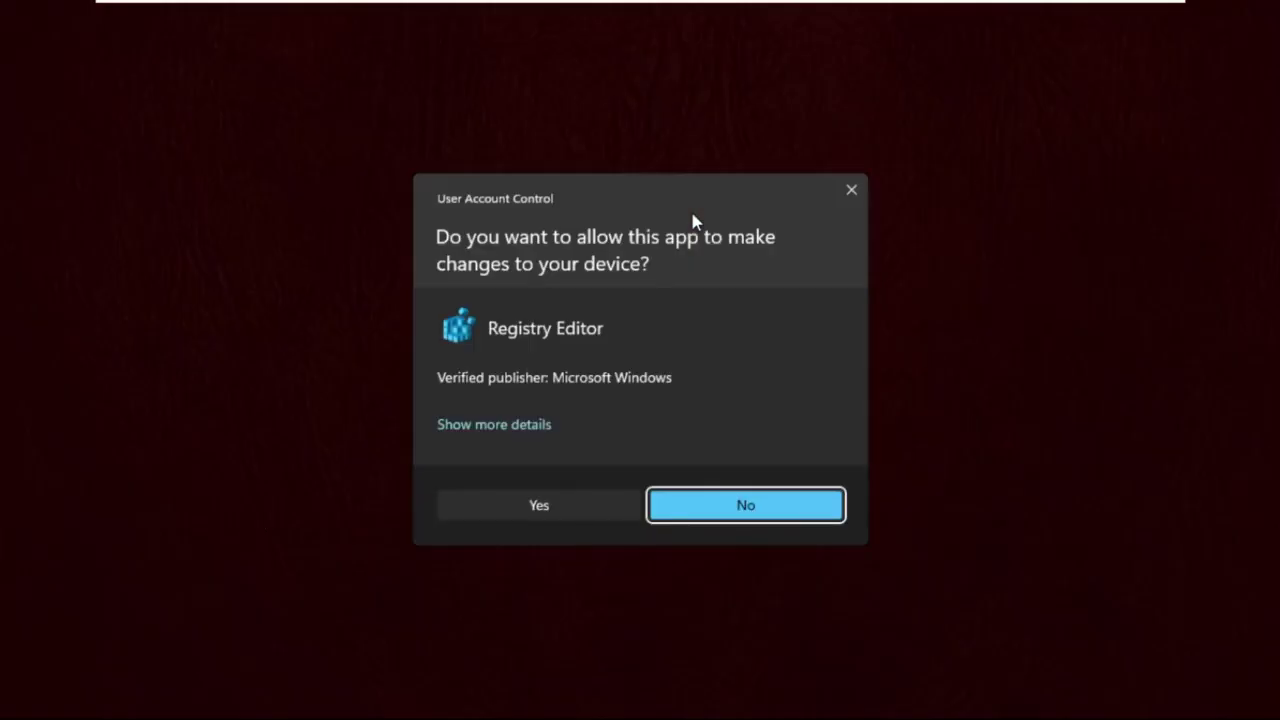
{"action": "left_click", "coordinate": [538, 508]}
Step: Navigate to HKEY_LOCAL_MACHINE\SOFTWARE\Policies\Microsoft\Windows Defender to view DisableAntiSpyware set to 1
{"action": "left_click", "coordinate": [230, 218]}
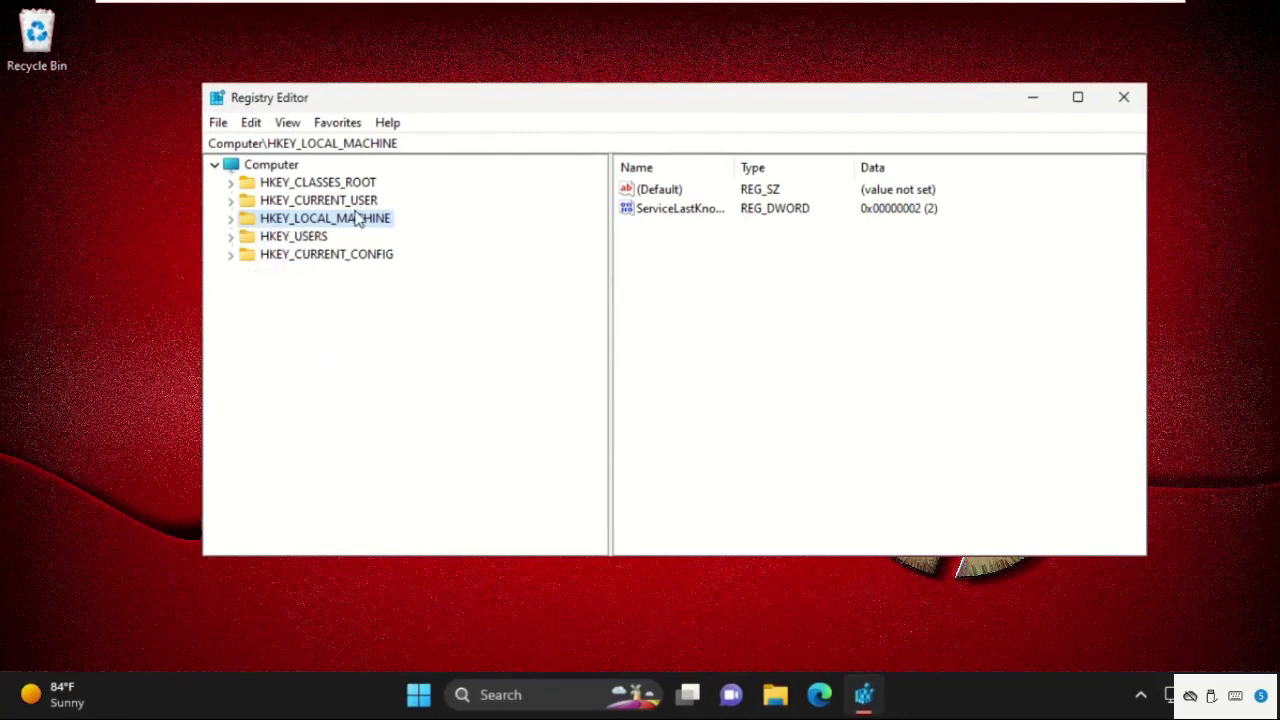
{"action": "left_click", "coordinate": [230, 219]}
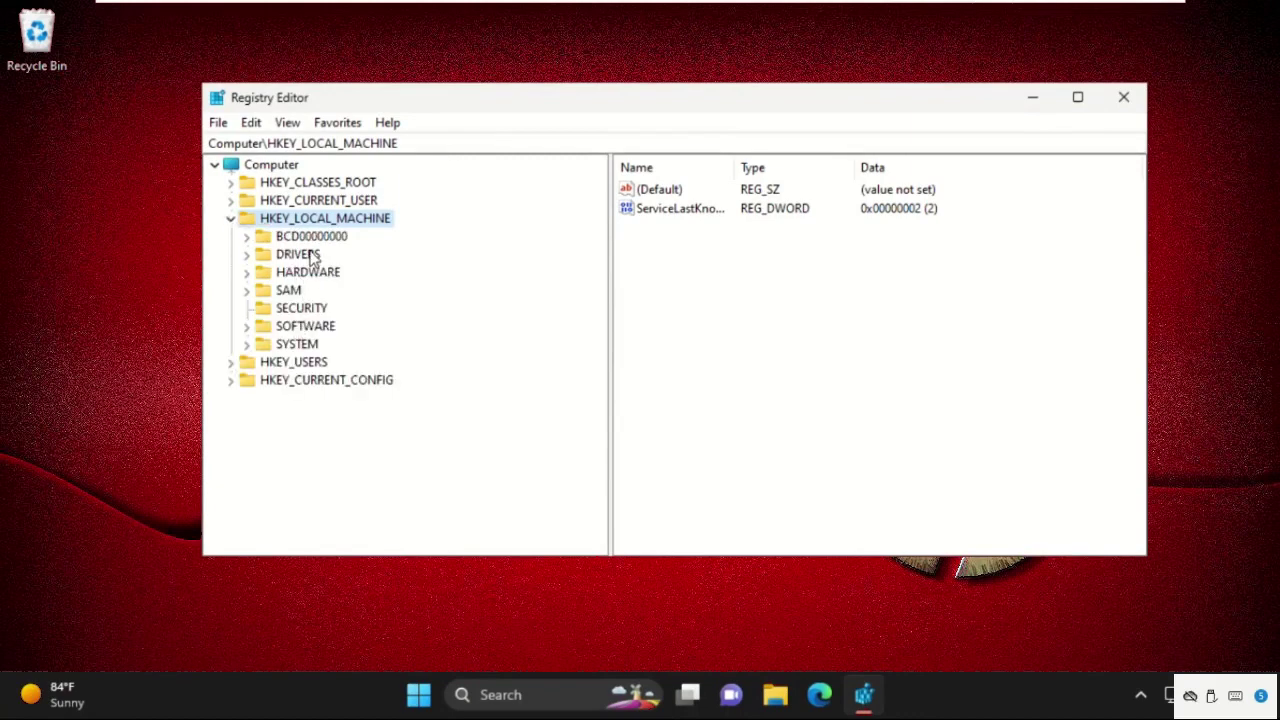
{"action": "double_click", "coordinate": [300, 328]}
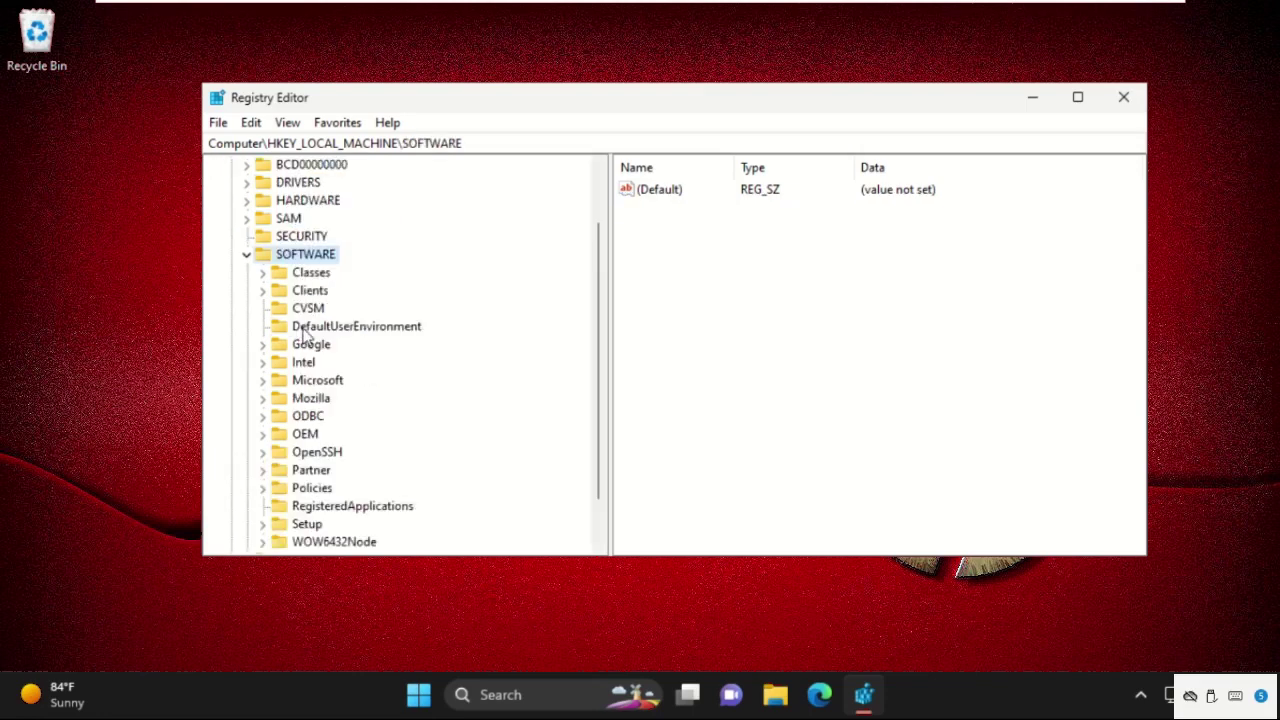
{"action": "scroll", "coordinate": [305, 335], "scroll_direction": "down", "scroll_amount": 1}
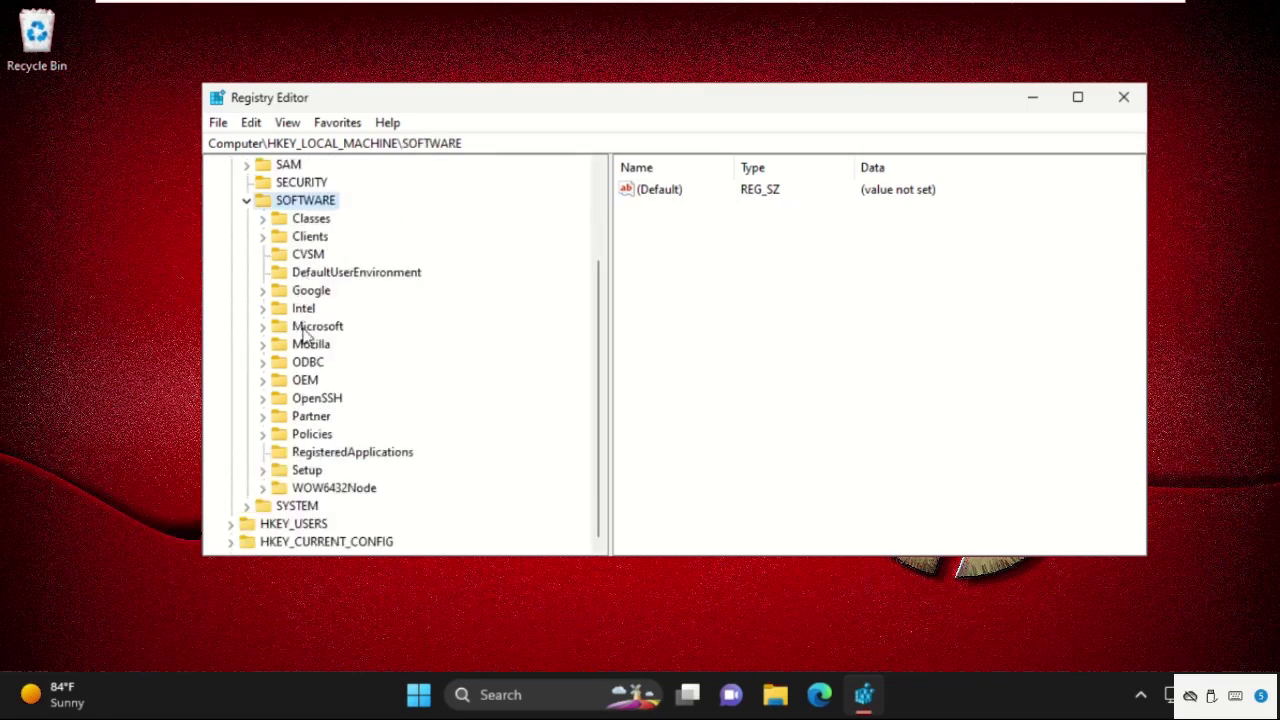
{"action": "double_click", "coordinate": [310, 435]}
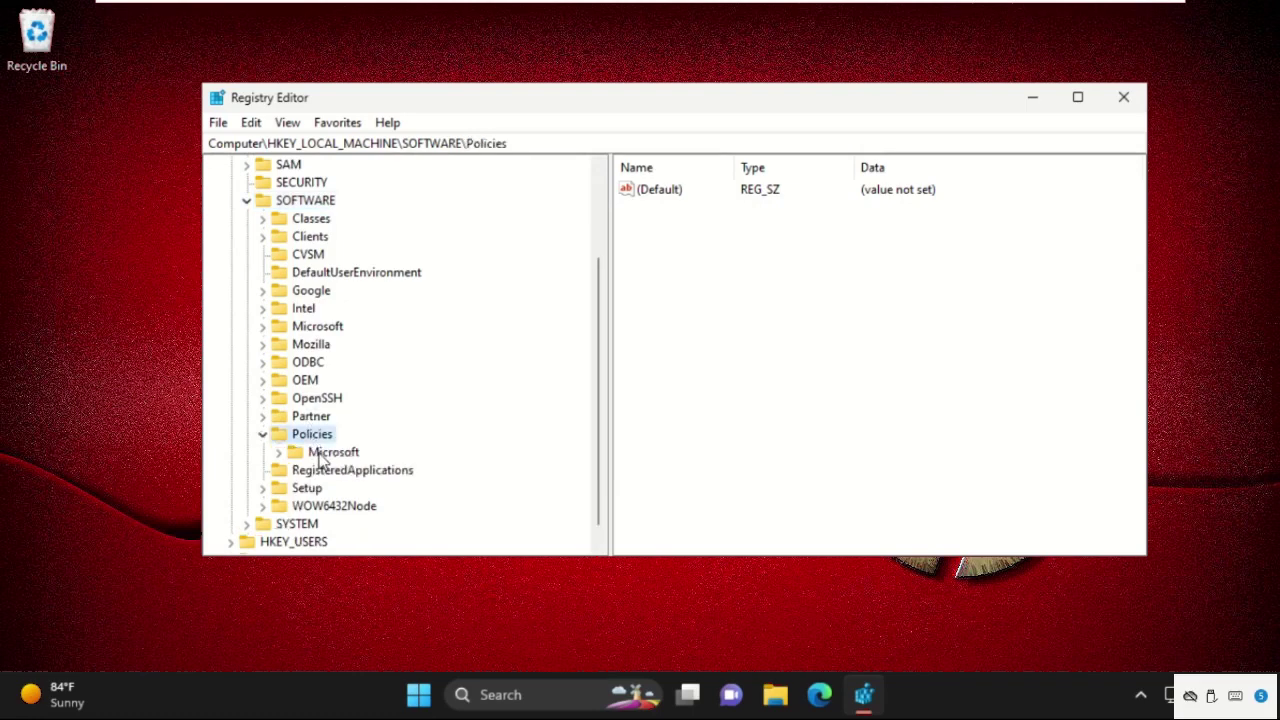
{"action": "left_click", "coordinate": [322, 457]}
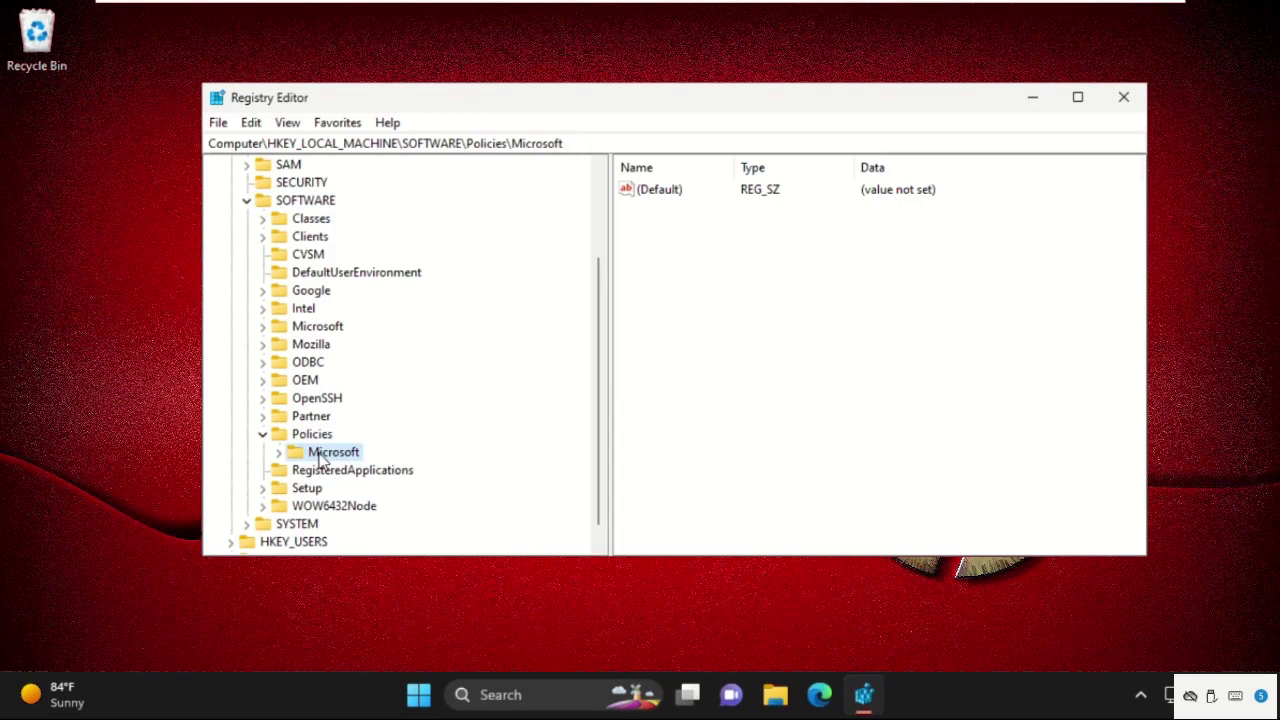
{"action": "double_click", "coordinate": [322, 457]}
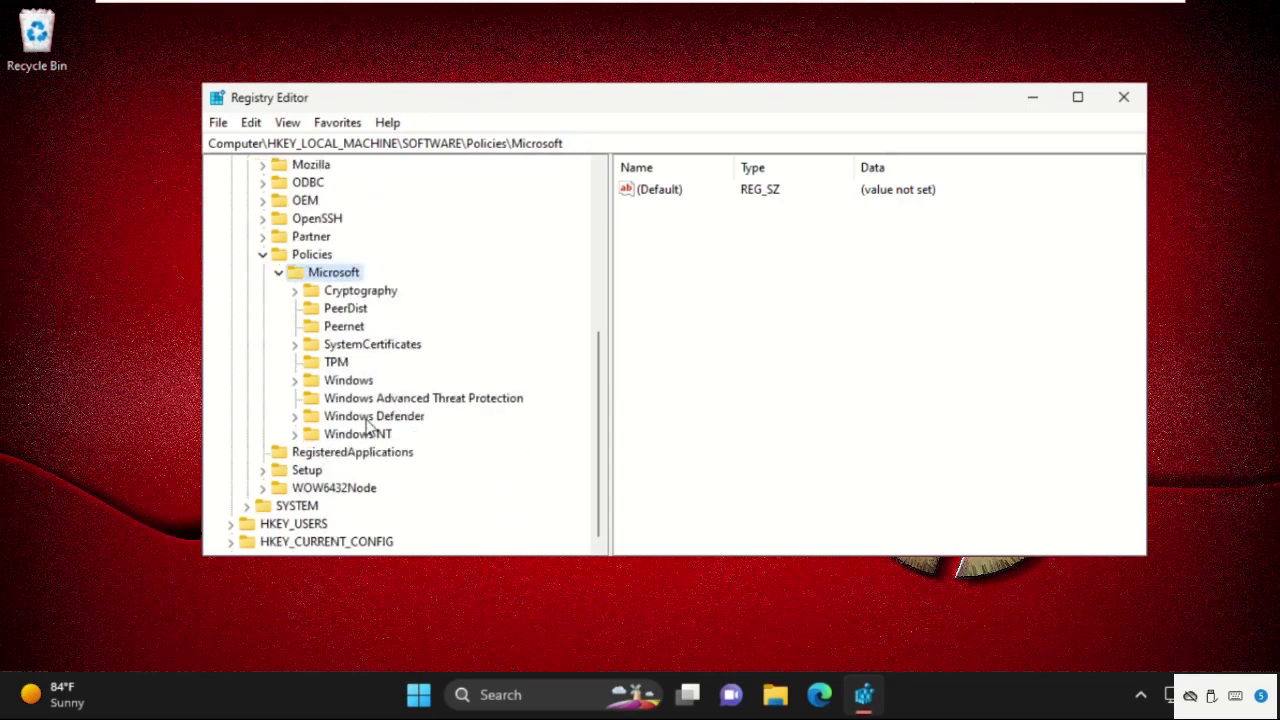
{"action": "left_click", "coordinate": [368, 418]}
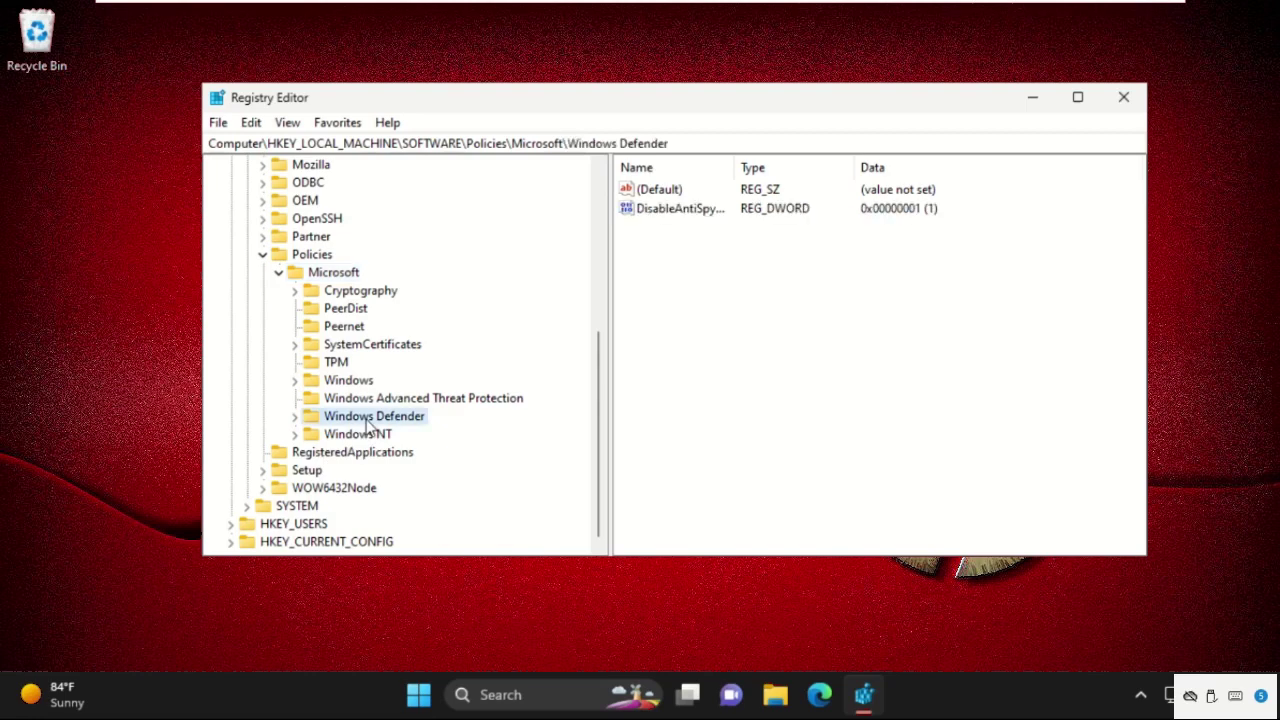
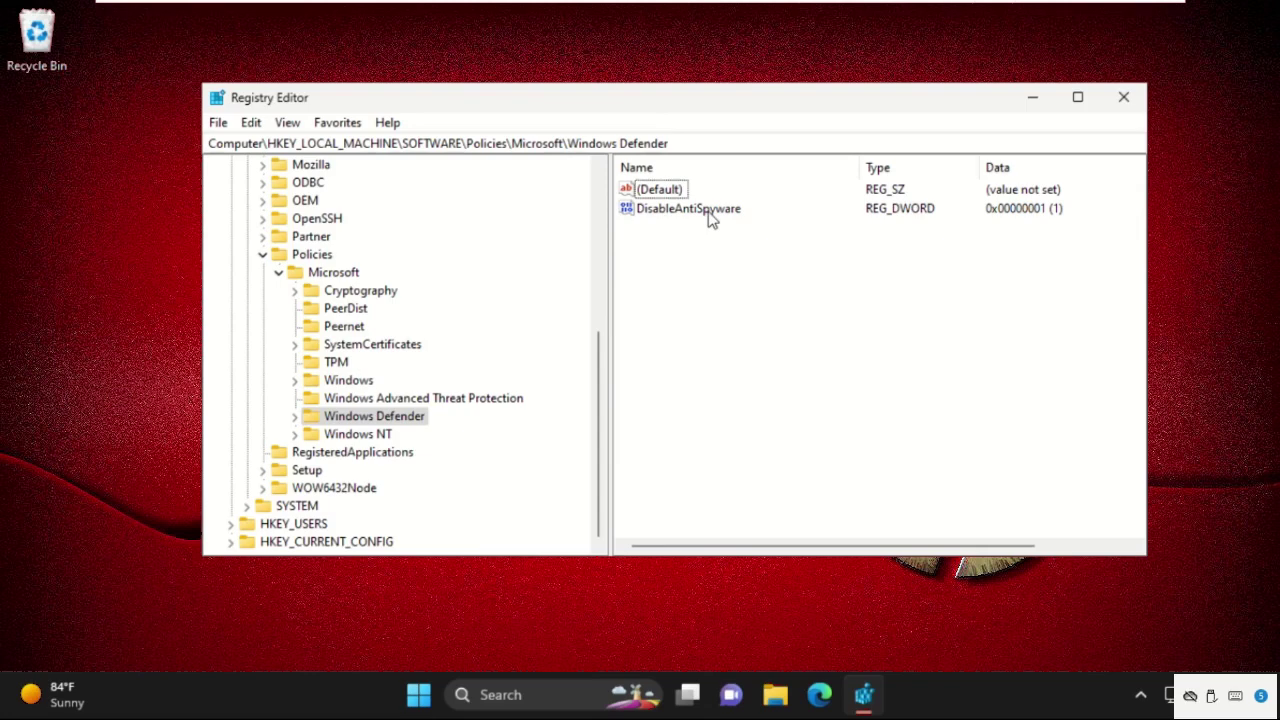
Step: Open the actions menu for the DisableAntiSpyware DWORD under the Windows Defender key
{"action": "left_click", "coordinate": [710, 216]}
{"action": "right_click", "coordinate": [716, 216]}
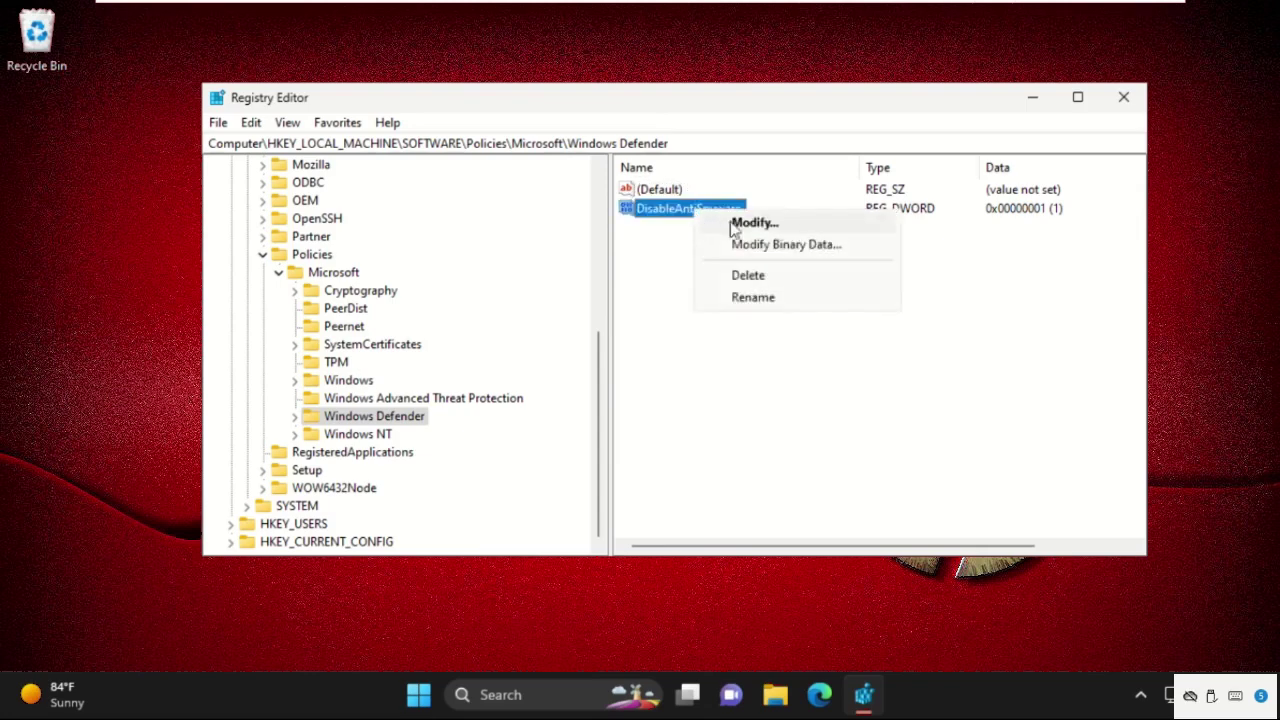